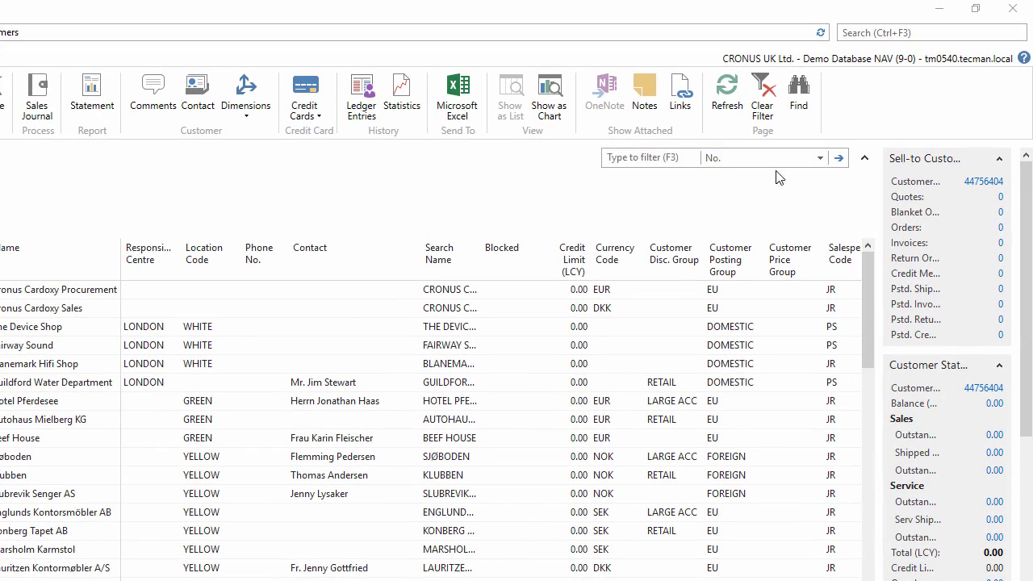
Step: Look through the filter column list, leaving the filter on No
{"action": "left_click", "coordinate": [821, 158]}
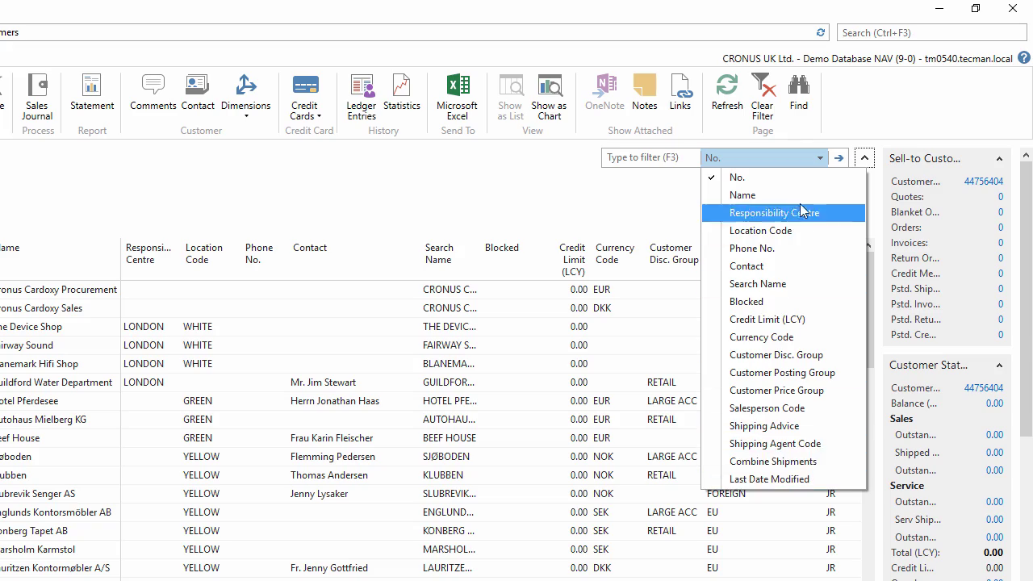
{"action": "left_click", "coordinate": [682, 199]}
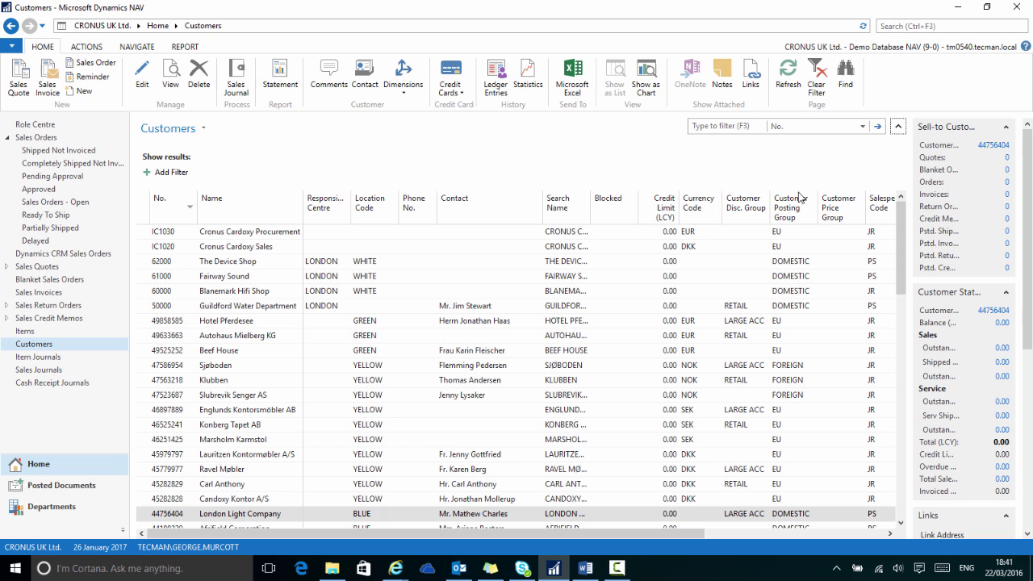
{"action": "left_click", "coordinate": [862, 126]}
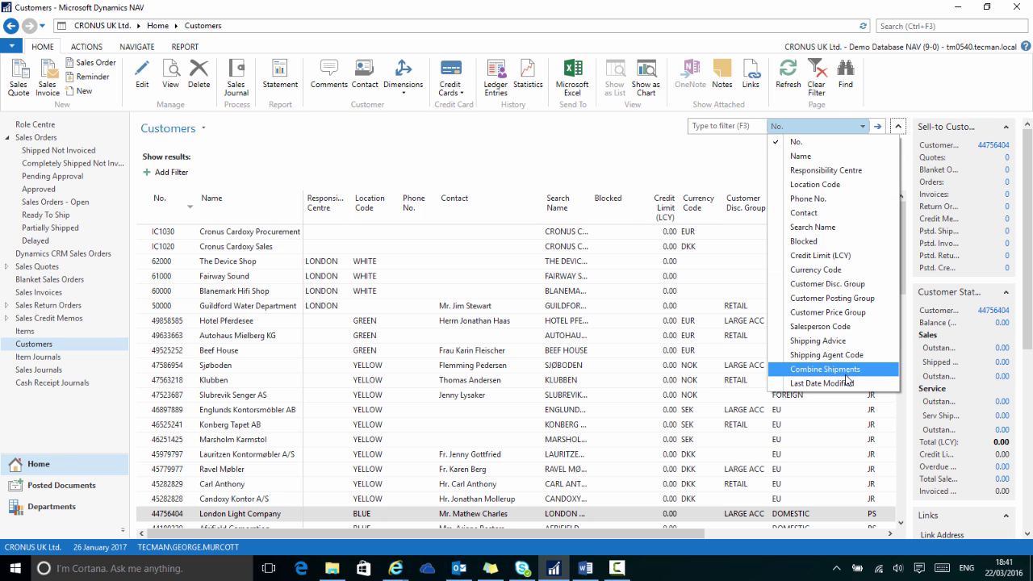
{"action": "left_click", "coordinate": [727, 163]}
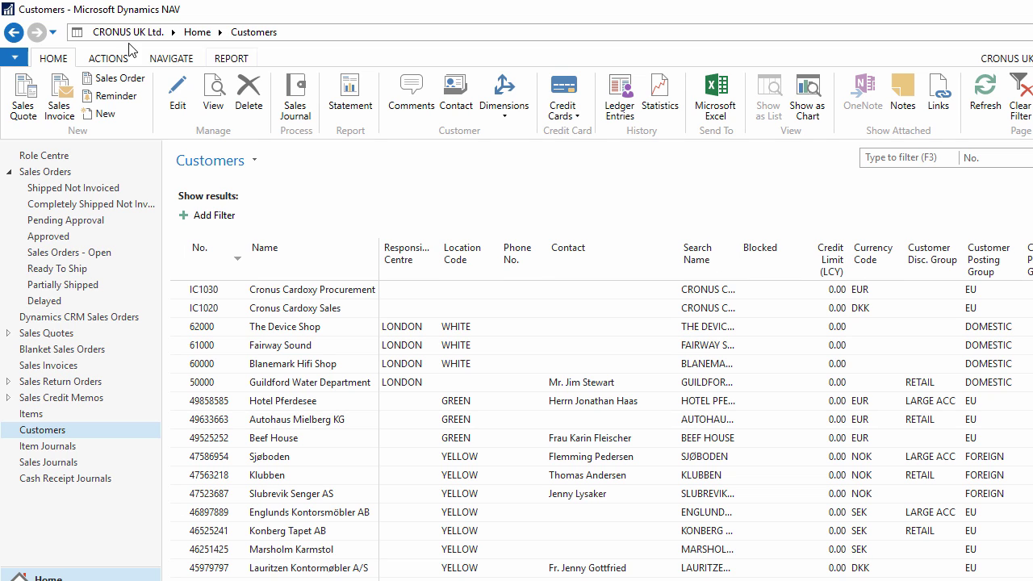
Step: Customise the Customers page to show Post Code, moved up to sit after Customer Price Group
{"action": "left_click", "coordinate": [16, 62]}
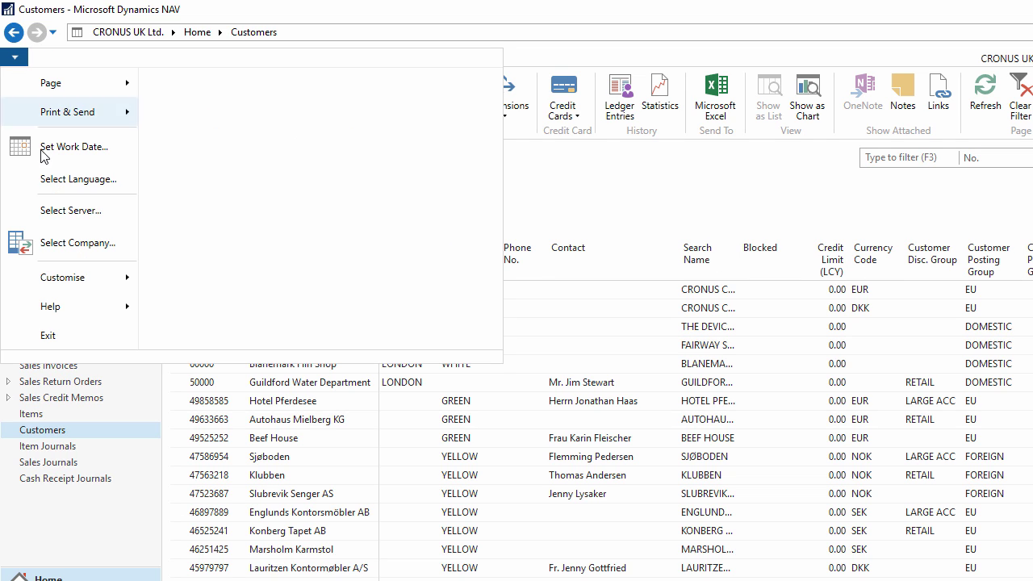
{"action": "mouse_move", "coordinate": [72, 281]}
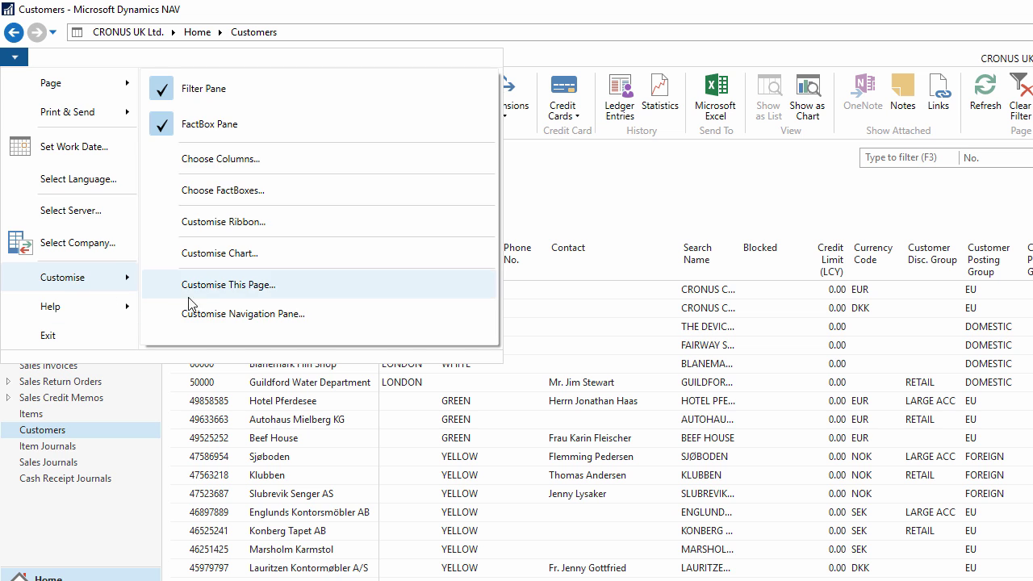
{"action": "left_click", "coordinate": [234, 289]}
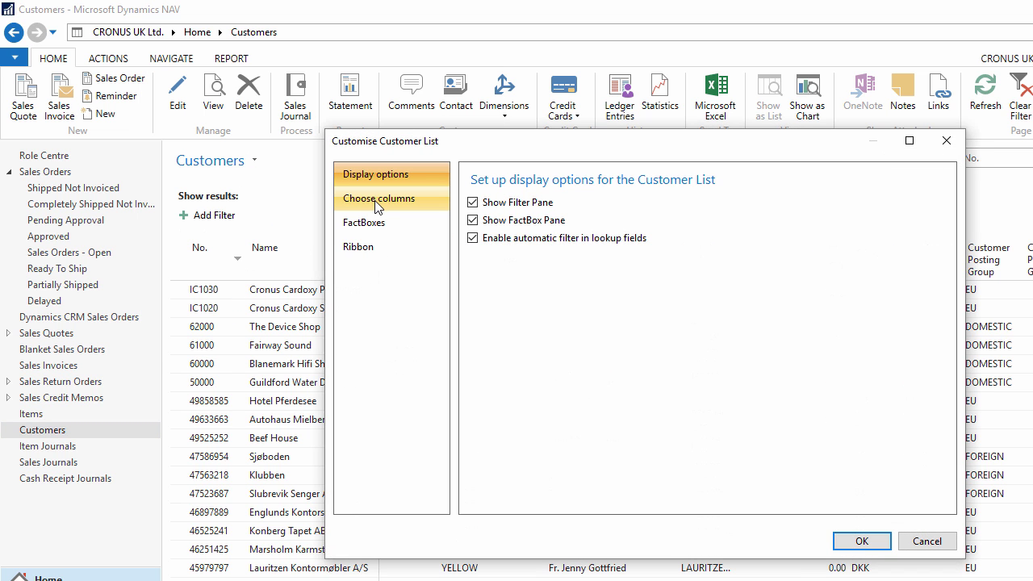
{"action": "left_click", "coordinate": [378, 201]}
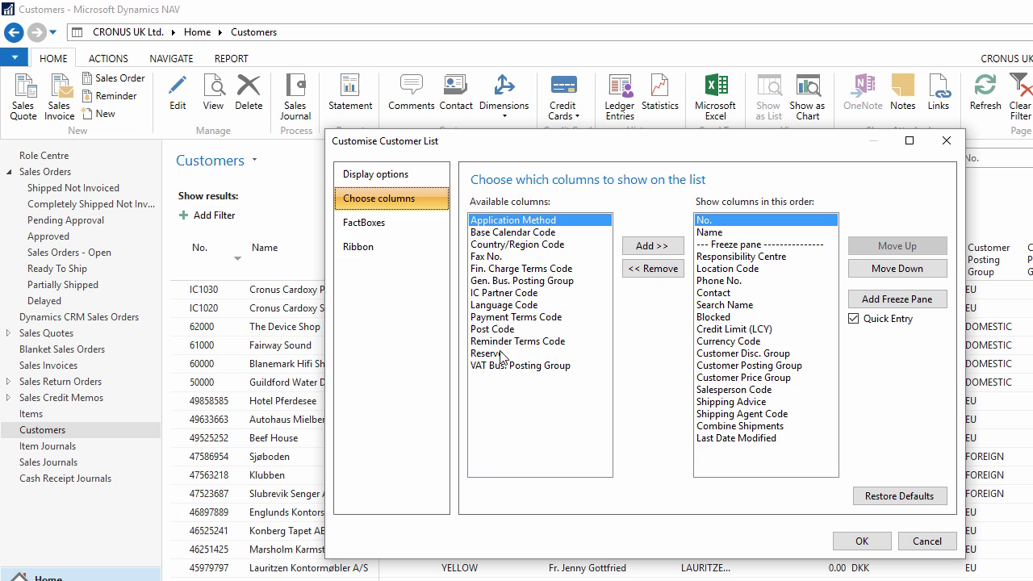
{"action": "left_click", "coordinate": [488, 330]}
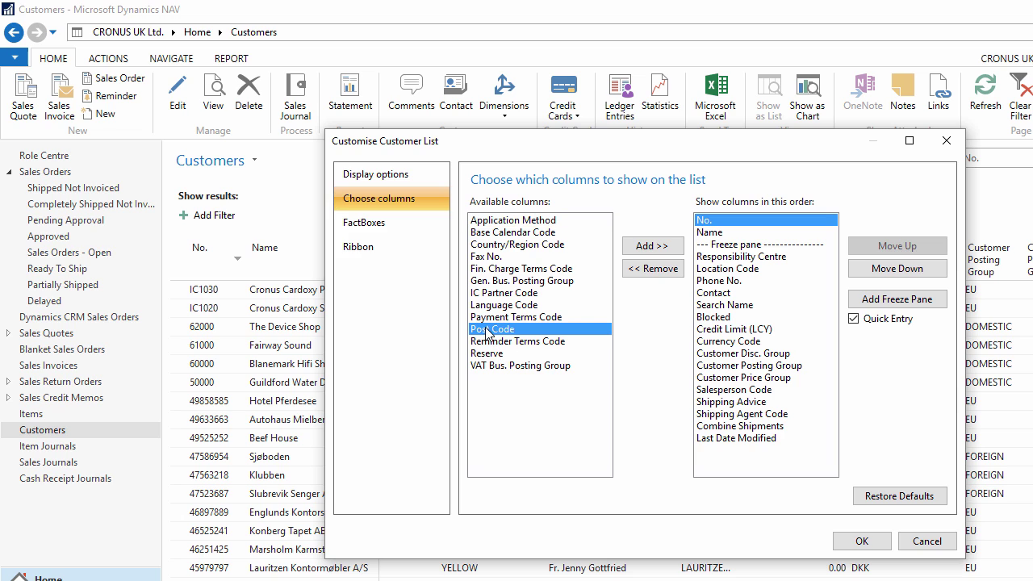
{"action": "left_click", "coordinate": [650, 246]}
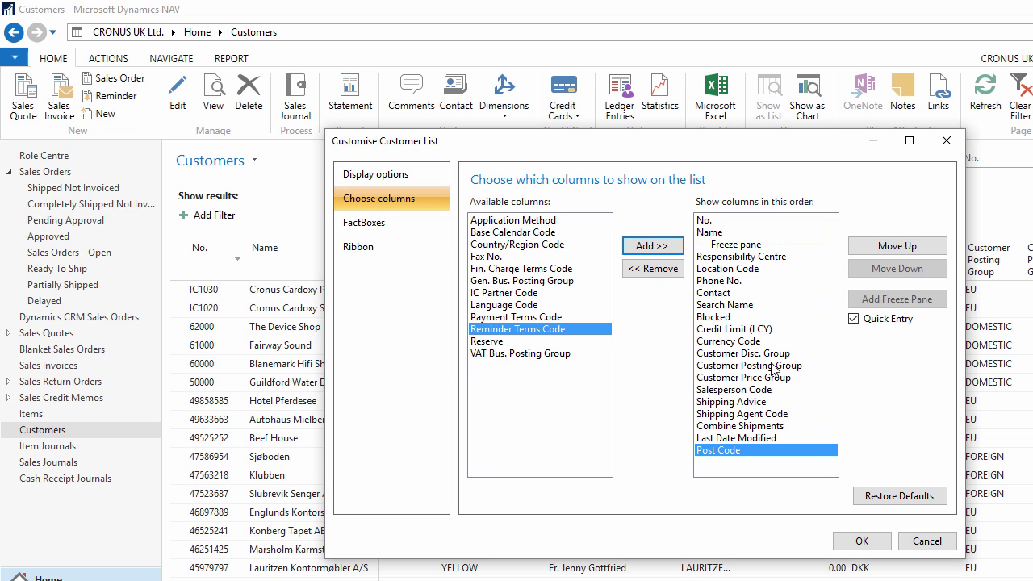
{"action": "left_click", "coordinate": [875, 250]}
{"action": "left_click", "coordinate": [876, 251]}
{"action": "left_click", "coordinate": [875, 252]}
{"action": "left_click", "coordinate": [876, 252]}
{"action": "left_click", "coordinate": [876, 252]}
{"action": "left_click", "coordinate": [880, 543]}
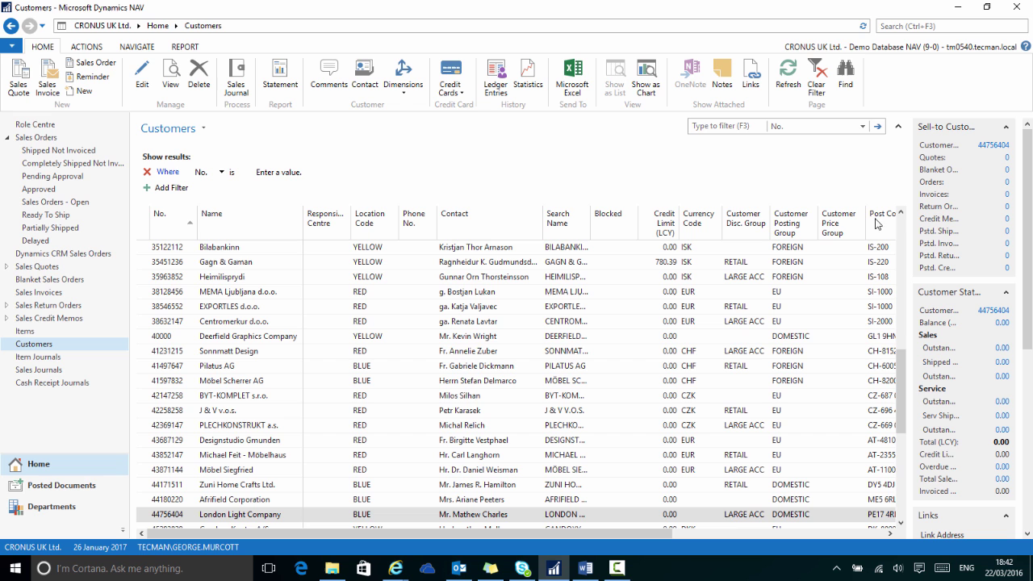
{"action": "left_click_drag", "start_coordinate": [592, 534], "coordinate": [682, 534]}
{"action": "scroll", "coordinate": [517, 379], "scroll_direction": "up", "scroll_amount": 5}
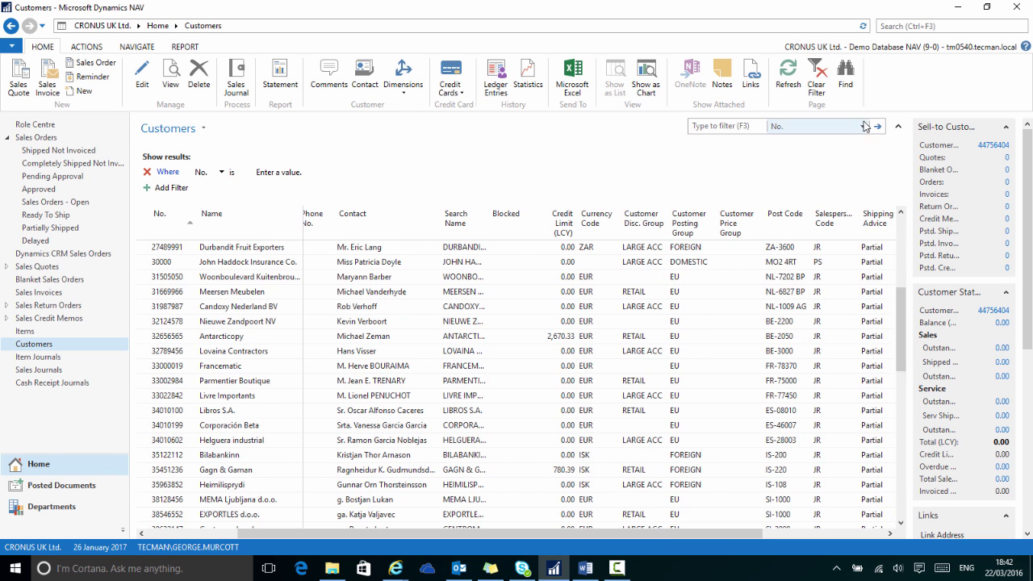
{"action": "left_click", "coordinate": [863, 126]}
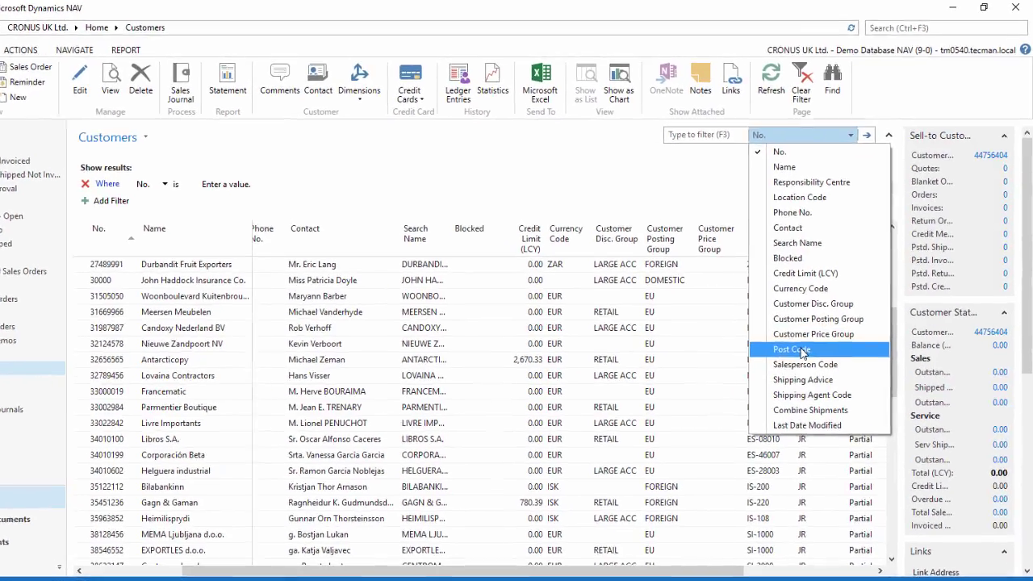
{"action": "left_click", "coordinate": [807, 326]}
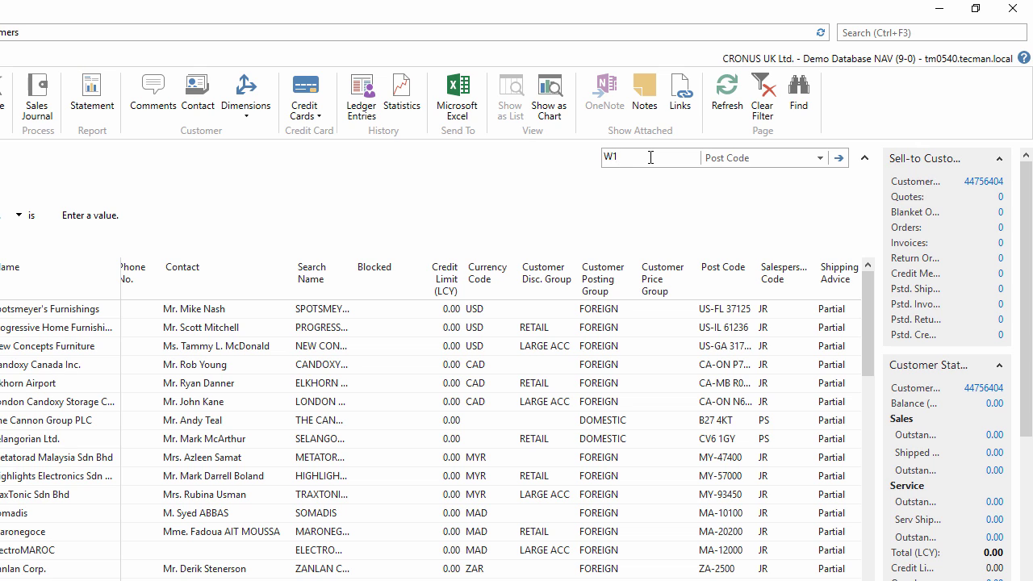
{"action": "left_click", "coordinate": [651, 158]}
{"action": "type", "text": "W1"}
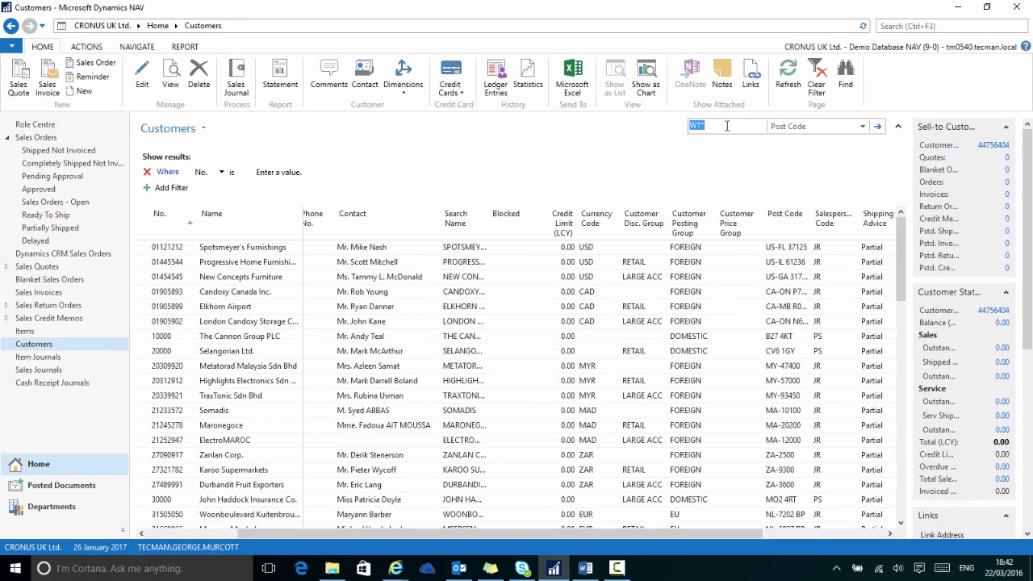
{"action": "key", "text": "Return"}
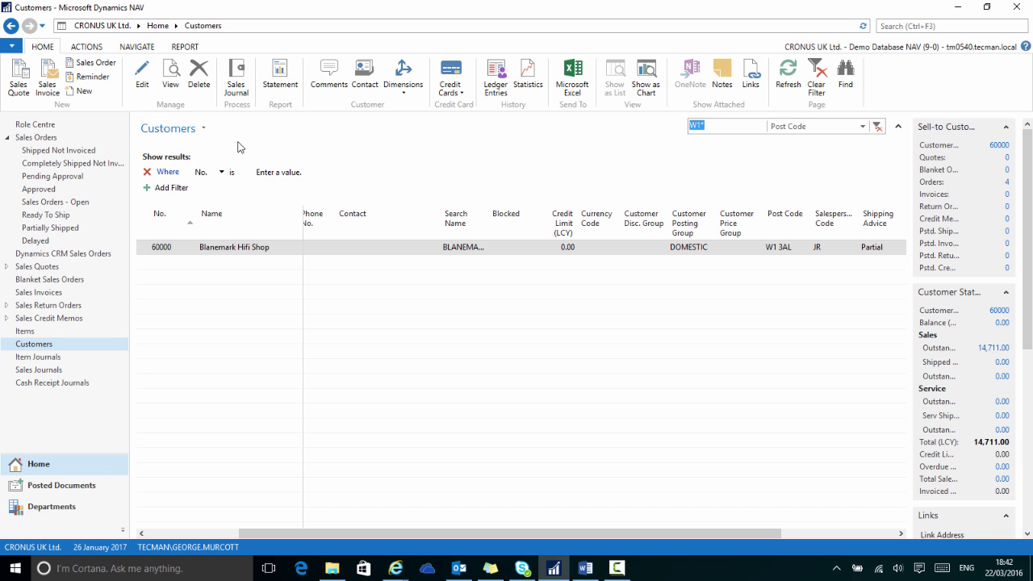
{"action": "left_click", "coordinate": [203, 129]}
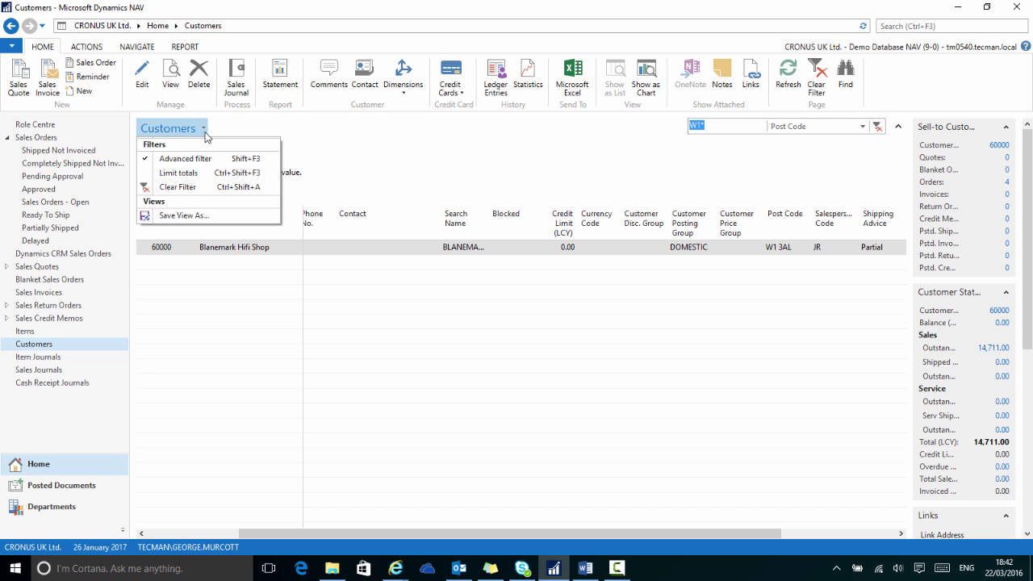
{"action": "left_click", "coordinate": [189, 188]}
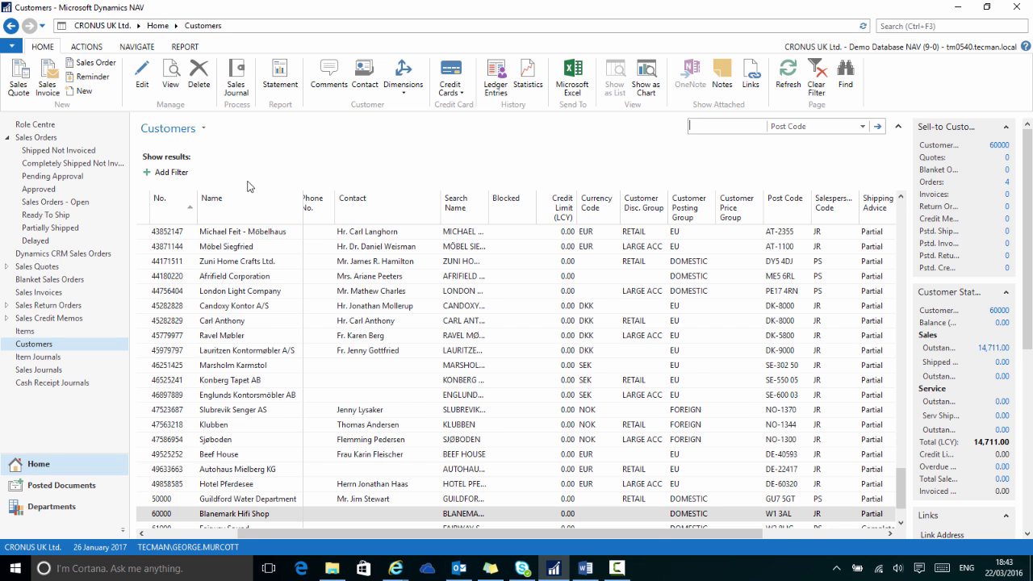
Step: Add an advanced filter of Customer Posting Group DOMESTIC
{"action": "left_click", "coordinate": [205, 129]}
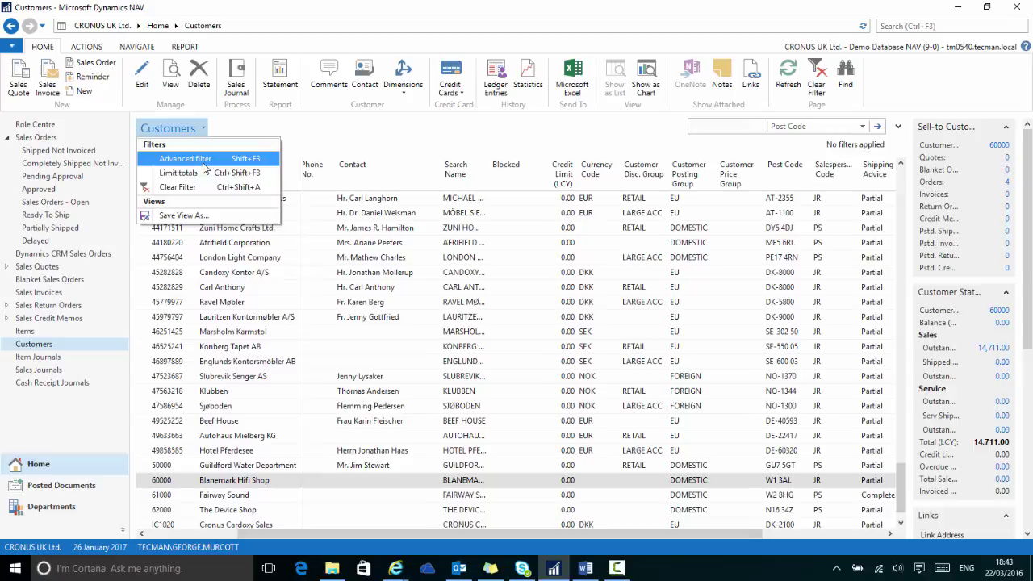
{"action": "left_click", "coordinate": [204, 159]}
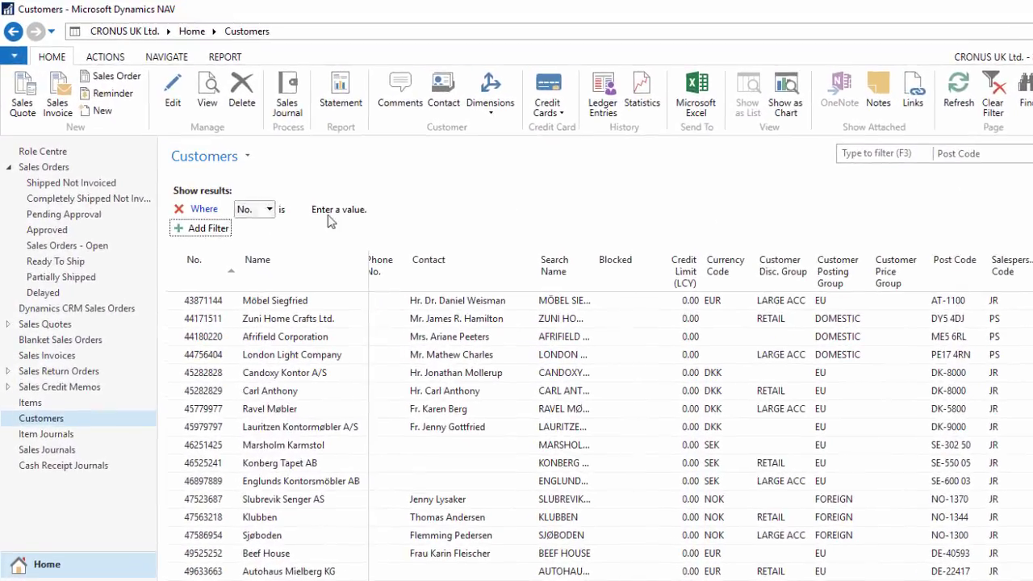
{"action": "left_click", "coordinate": [278, 216]}
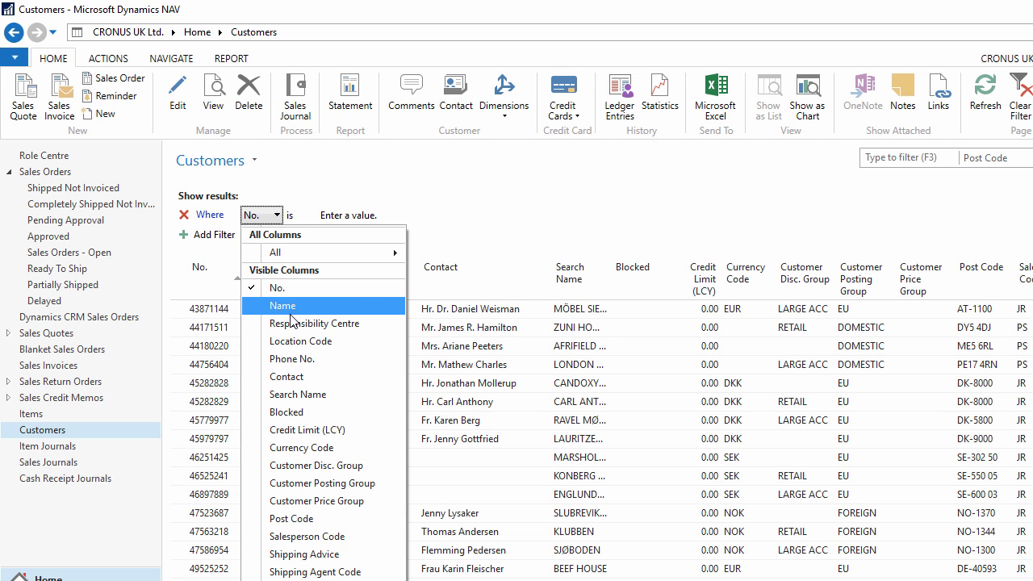
{"action": "left_click", "coordinate": [311, 483]}
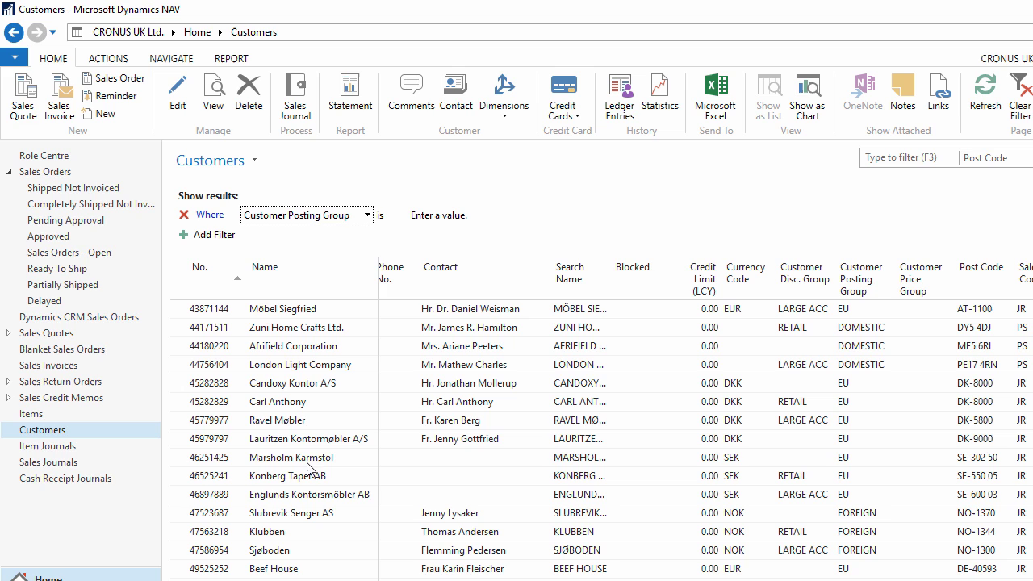
{"action": "left_click", "coordinate": [413, 215]}
{"action": "left_click", "coordinate": [519, 215]}
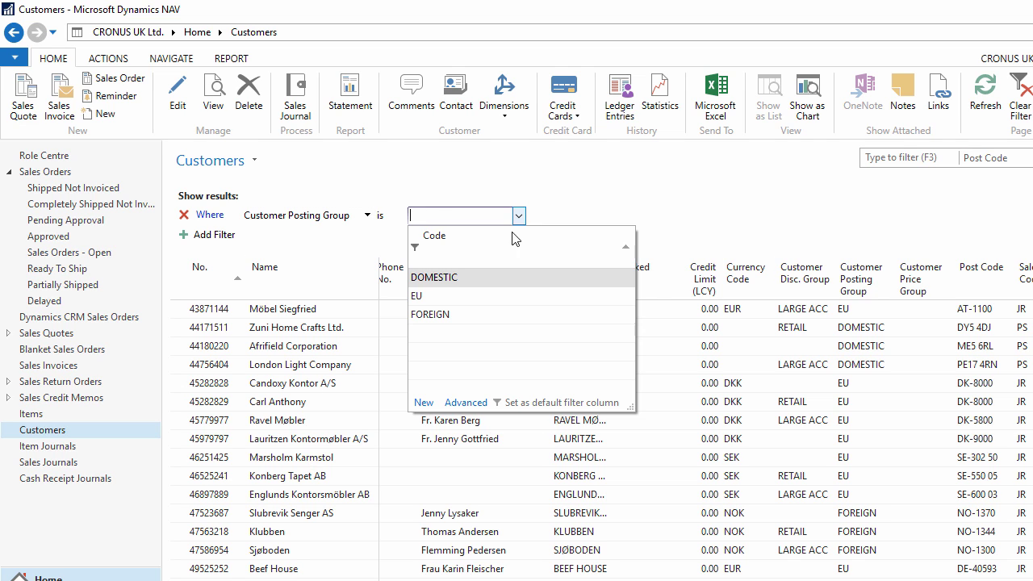
{"action": "left_click", "coordinate": [459, 280]}
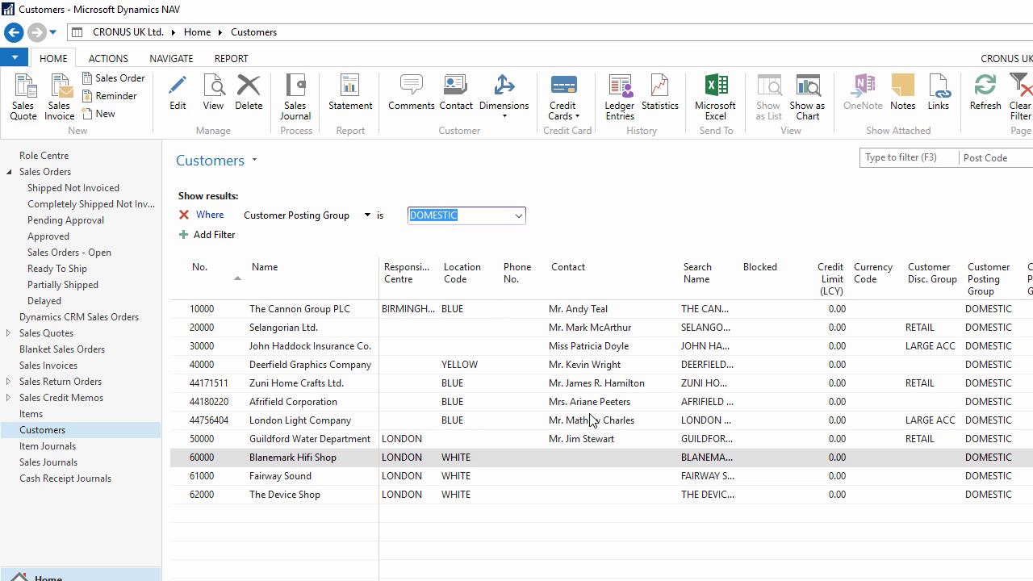
Step: Add a second filter condition of Salesperson Code PS
{"action": "left_click", "coordinate": [207, 237]}
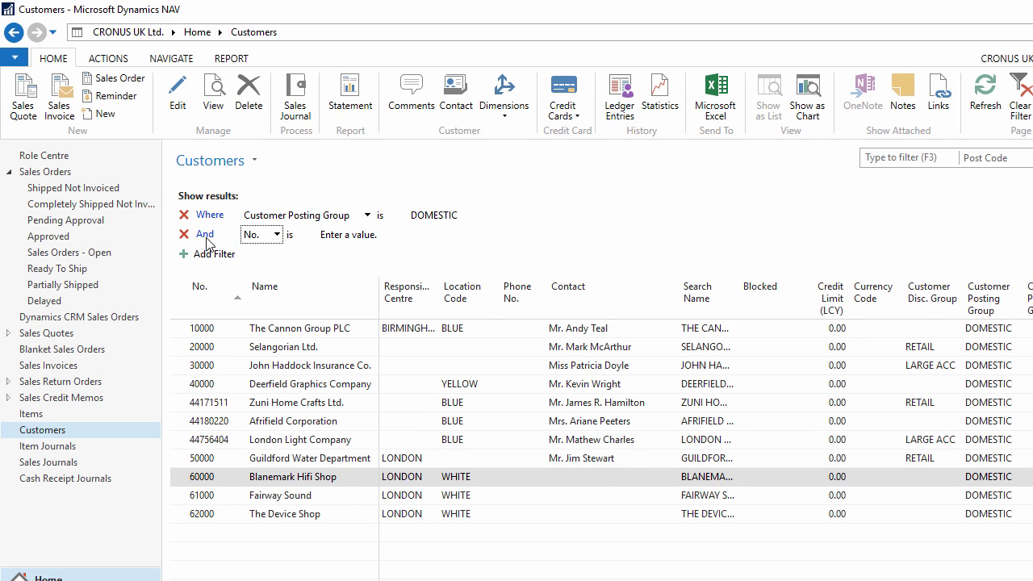
{"action": "left_click", "coordinate": [279, 235]}
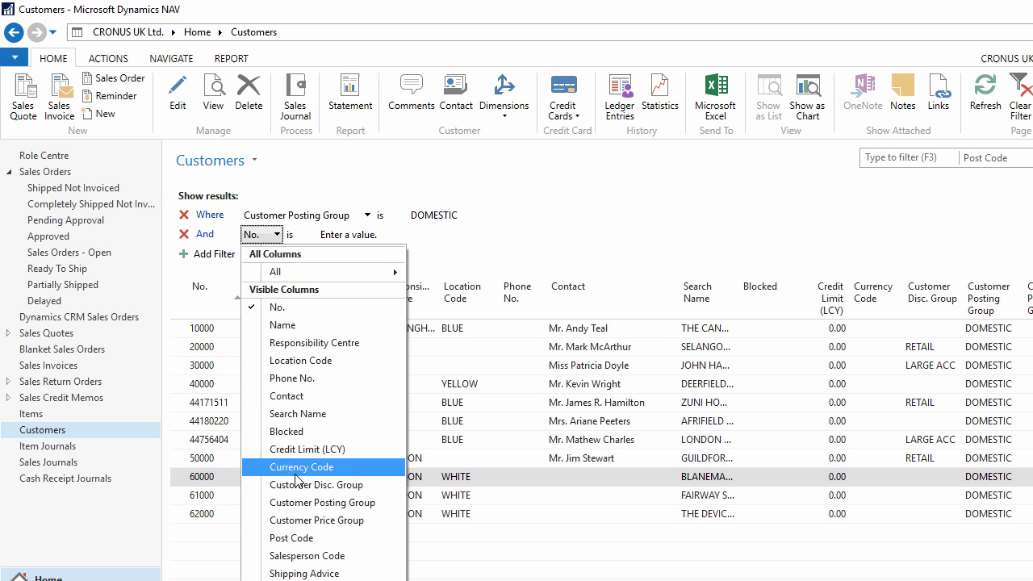
{"action": "left_click", "coordinate": [293, 556]}
{"action": "left_click", "coordinate": [426, 236]}
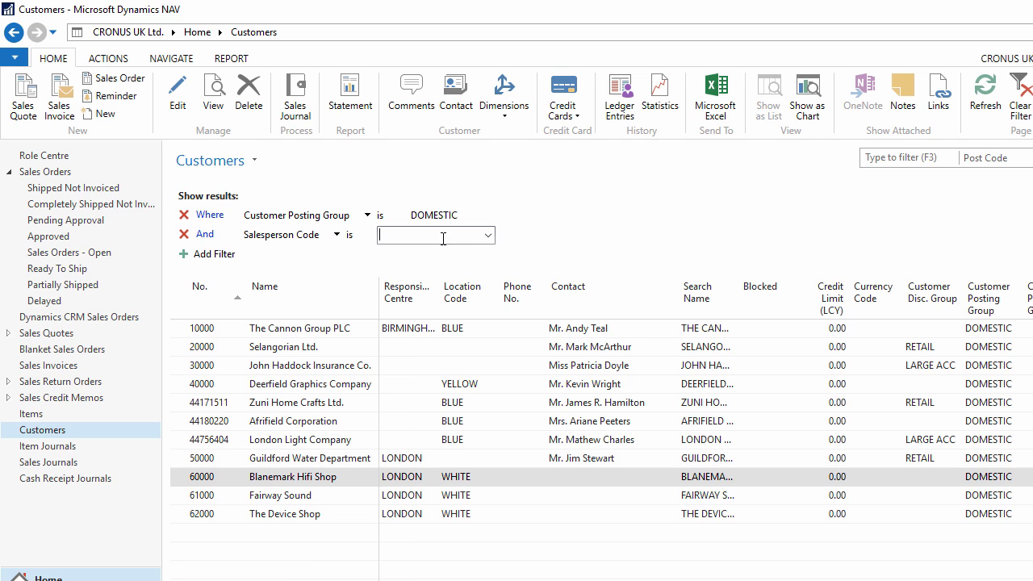
{"action": "left_click", "coordinate": [487, 236]}
{"action": "left_click", "coordinate": [393, 409]}
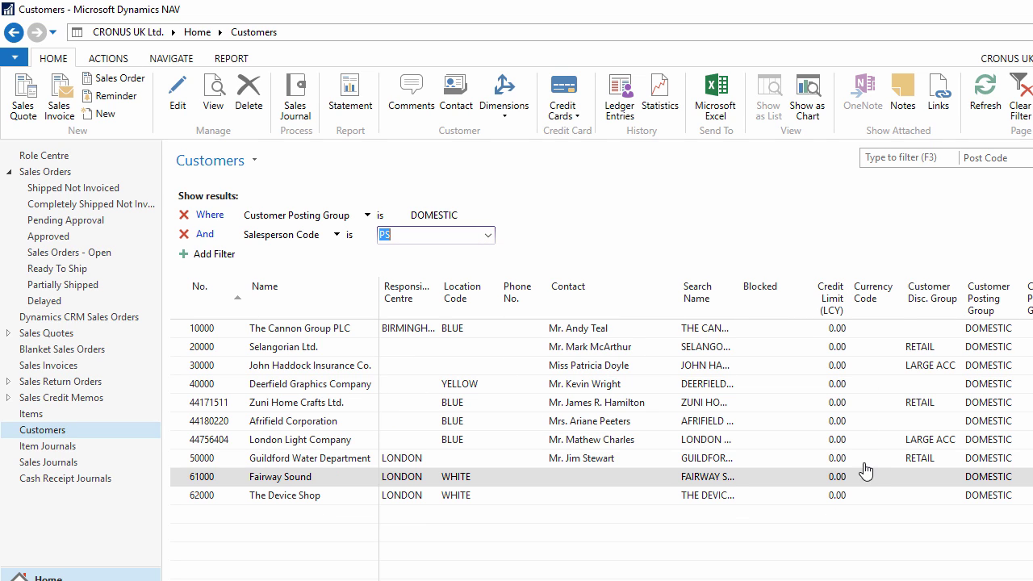
Step: Add a third filter condition of Location Code BLUE, leaving four customers
{"action": "left_click", "coordinate": [190, 255]}
{"action": "left_click", "coordinate": [274, 254]}
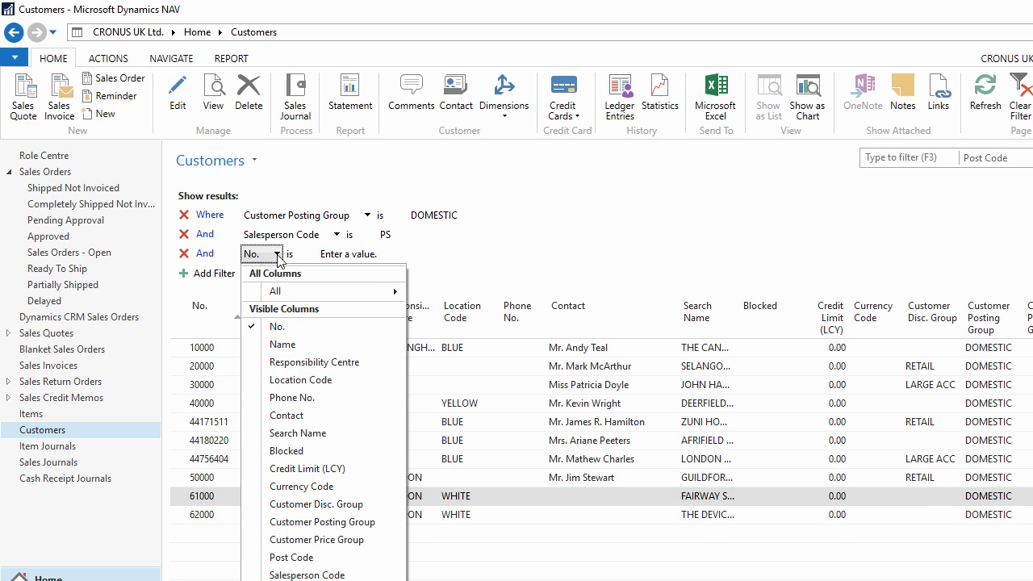
{"action": "left_click", "coordinate": [301, 387]}
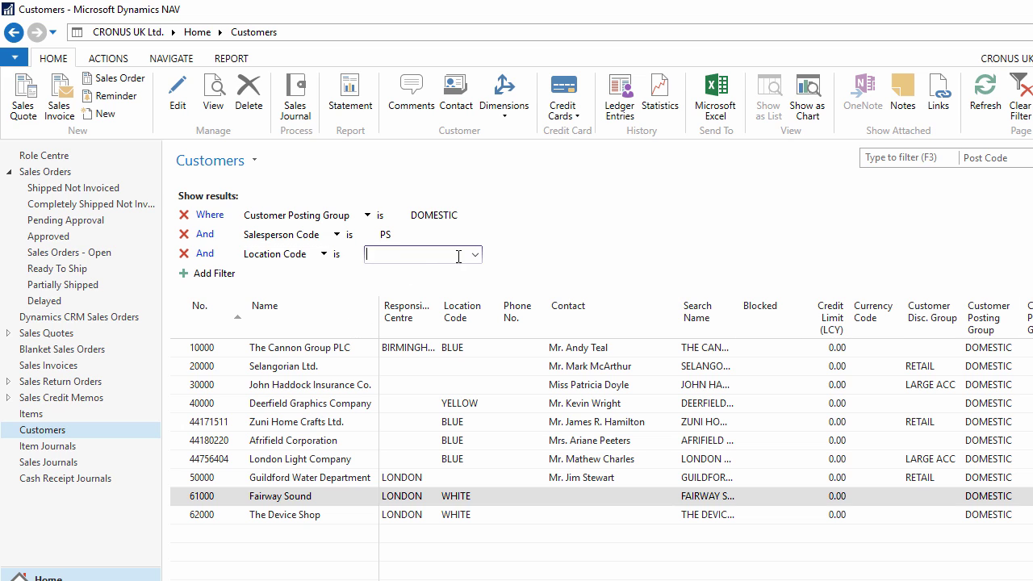
{"action": "left_click", "coordinate": [476, 255]}
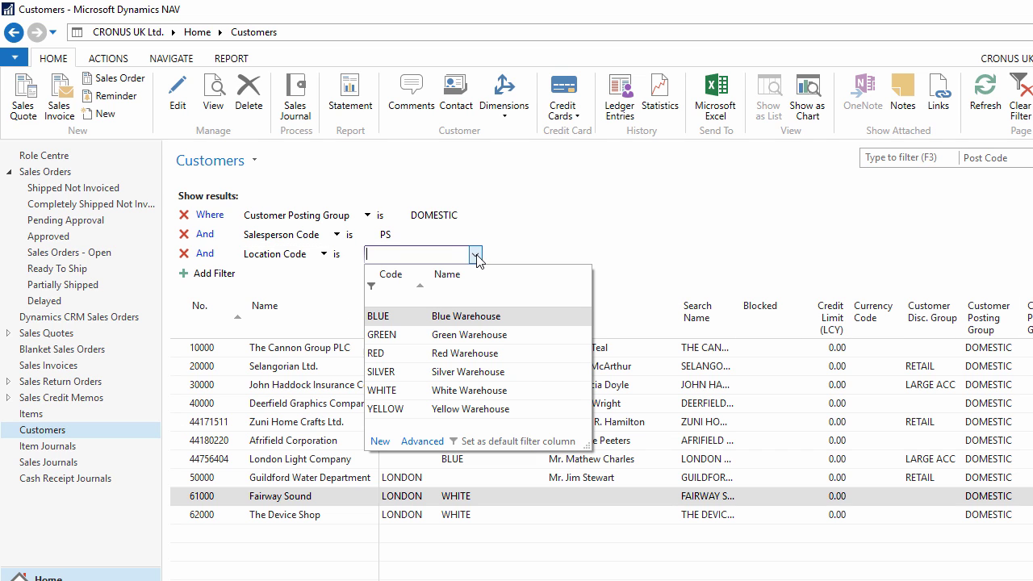
{"action": "left_click", "coordinate": [390, 315]}
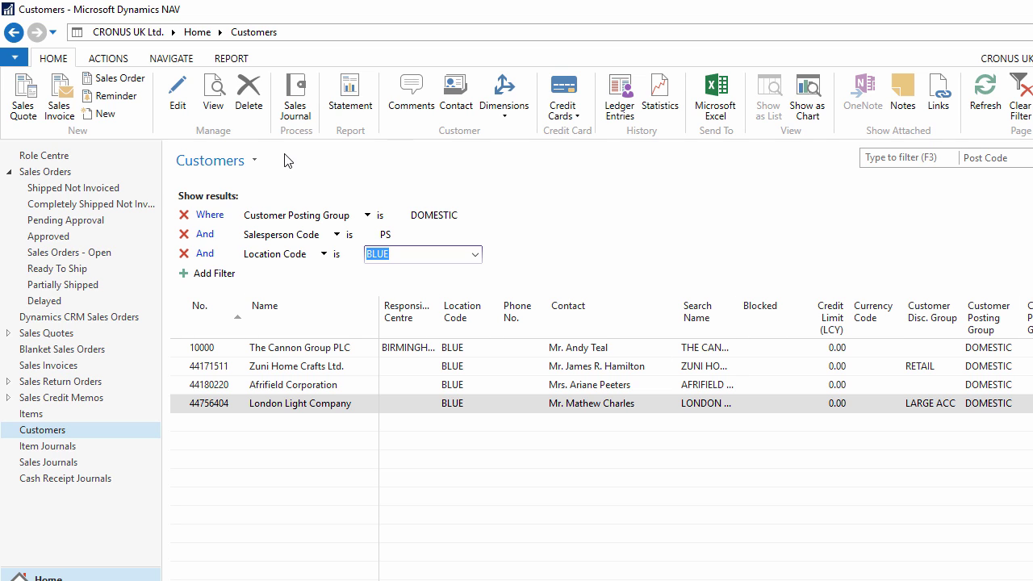
Step: Save the filtered list as view 'Customers - UK/PS/Blue' in Home and restart the client
{"action": "left_click", "coordinate": [257, 163]}
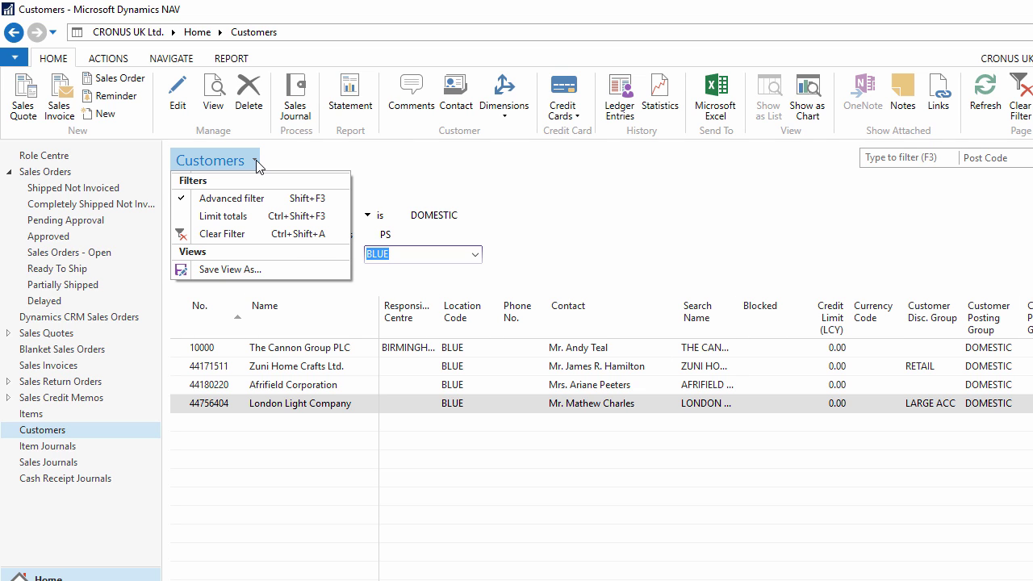
{"action": "left_click", "coordinate": [234, 269]}
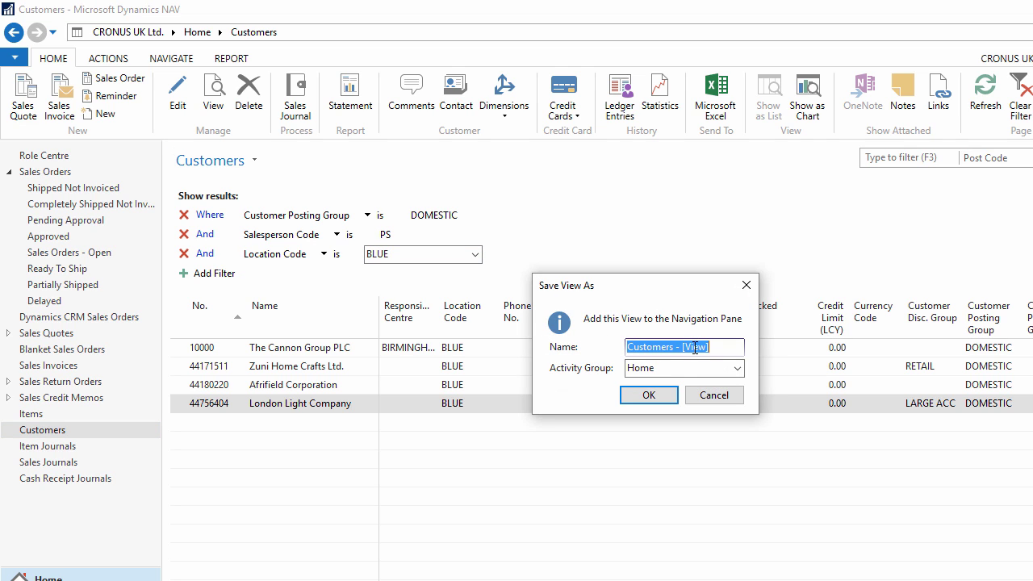
{"action": "left_click_drag", "start_coordinate": [709, 348], "coordinate": [694, 349]}
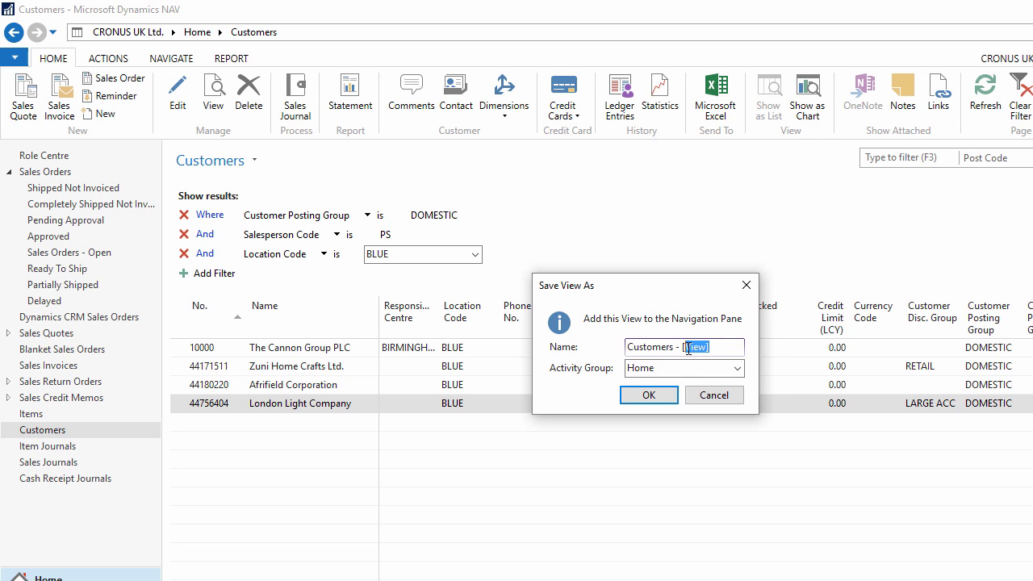
{"action": "key", "text": "BackSpace"}
{"action": "left_click", "coordinate": [738, 369]}
{"action": "left_click", "coordinate": [739, 370]}
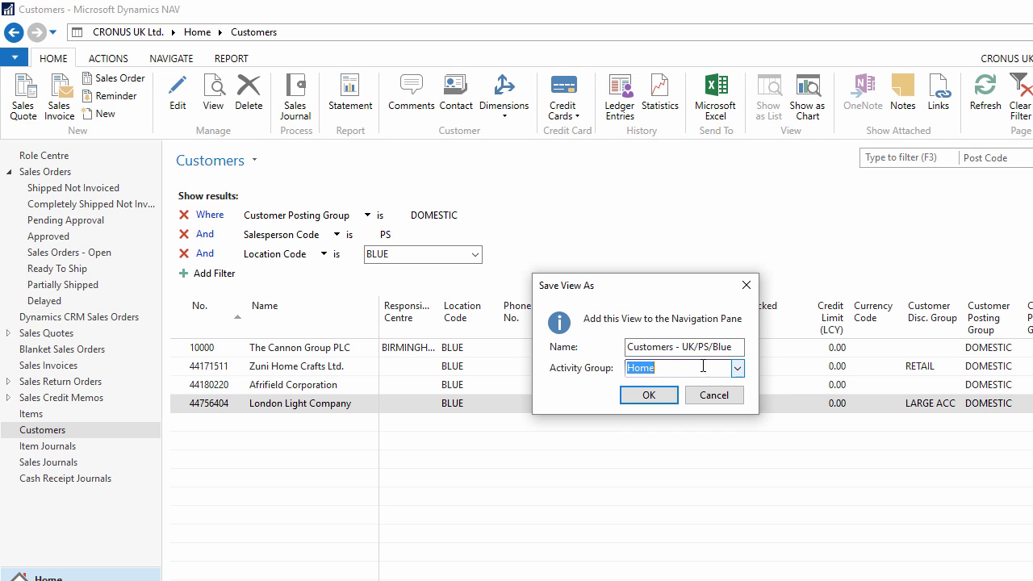
{"action": "left_click", "coordinate": [650, 395]}
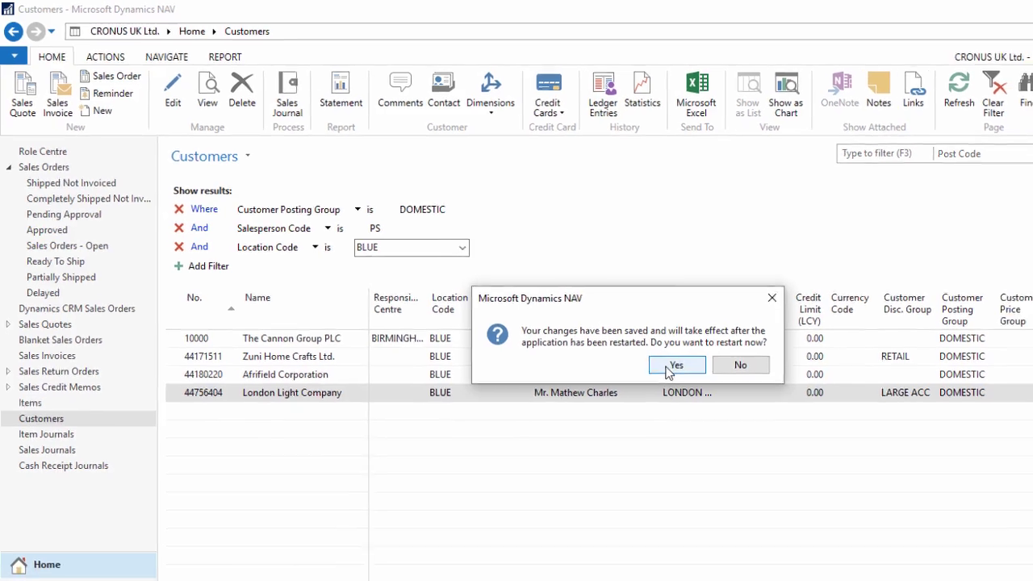
{"action": "left_click", "coordinate": [672, 366]}
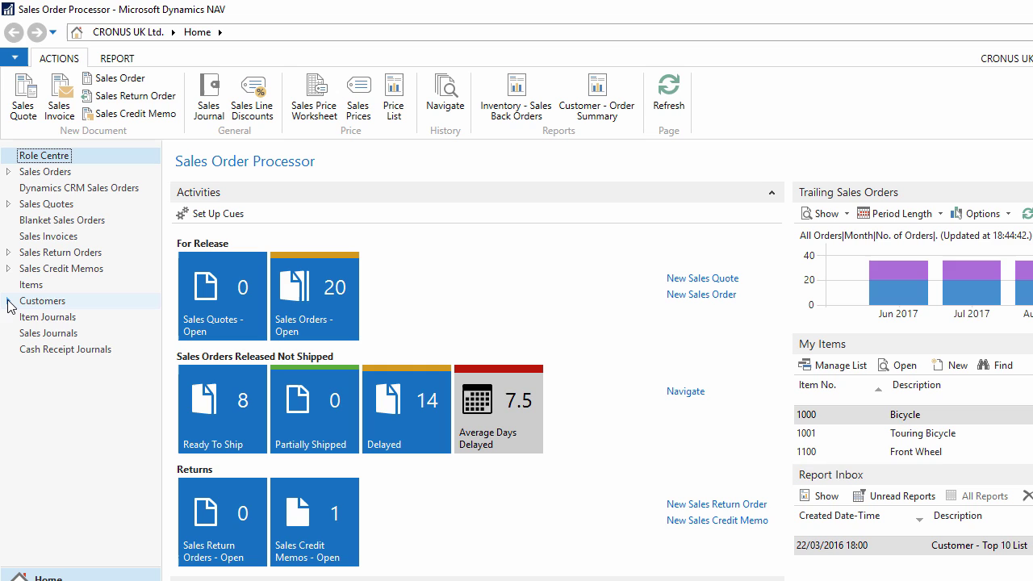
Step: Open the Customers - UK/PS/Blue view under Customers and step down through its customers
{"action": "left_click", "coordinate": [9, 302]}
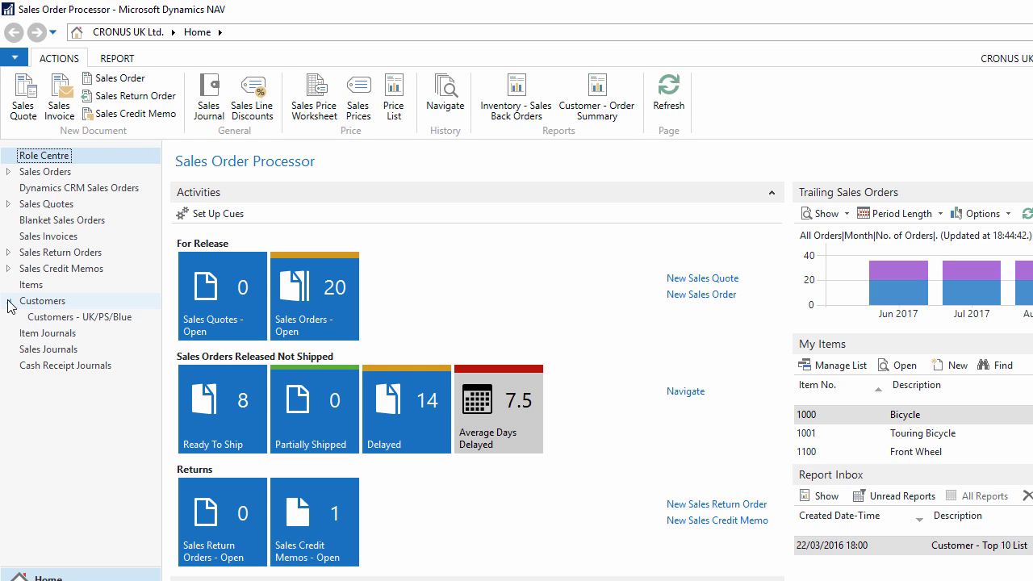
{"action": "left_click", "coordinate": [56, 320]}
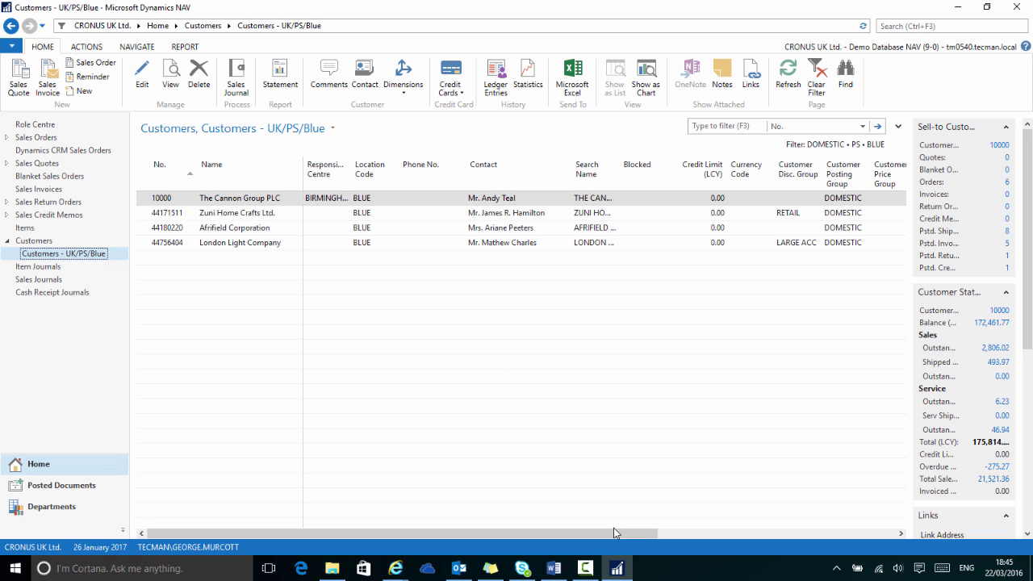
{"action": "key", "text": "Down"}
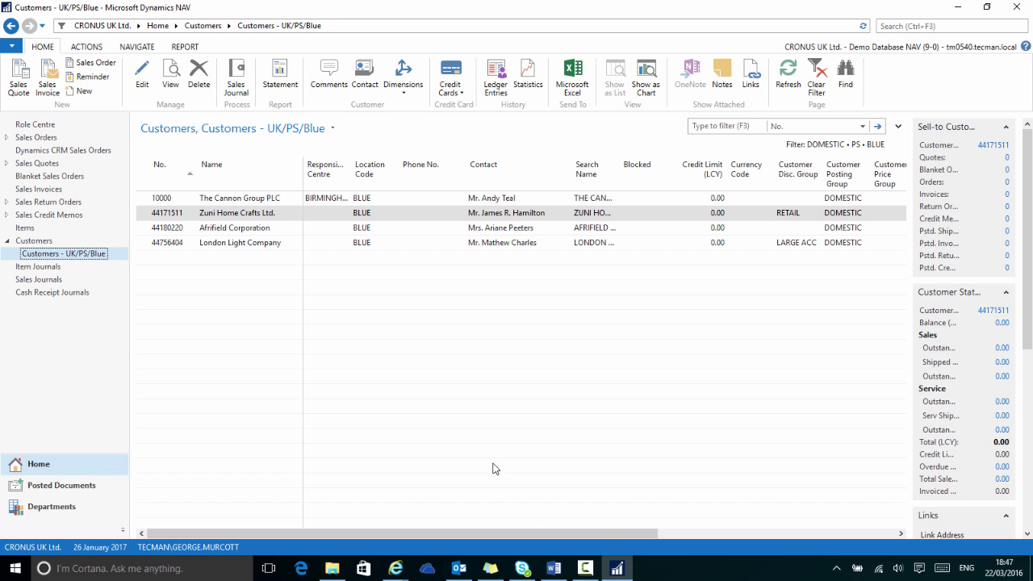
Step: Change customer 10000's Location Code to RED, then reopen the Customers - UK/PS/Blue view
{"action": "left_click", "coordinate": [63, 255]}
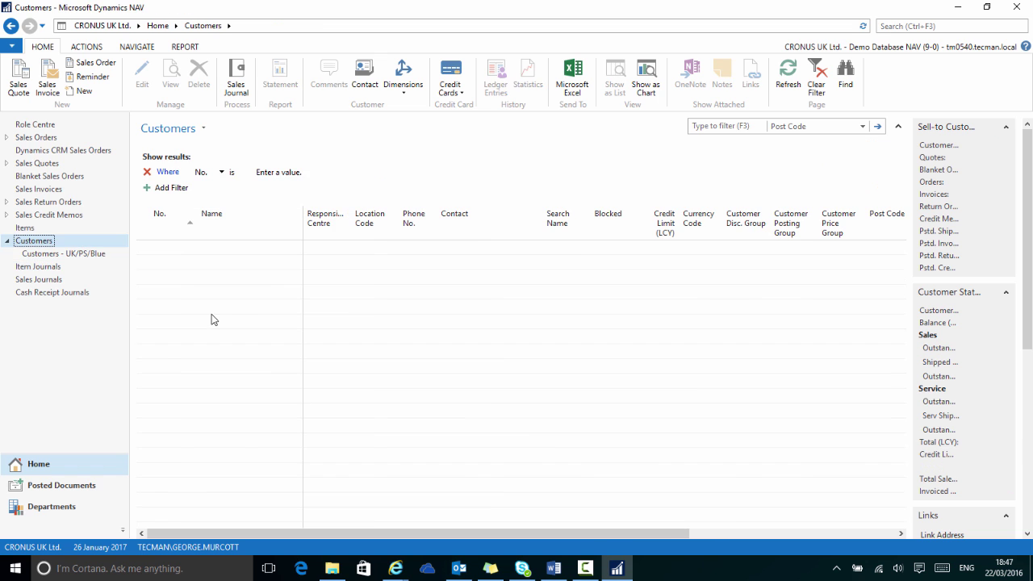
{"action": "double_click", "coordinate": [145, 339]}
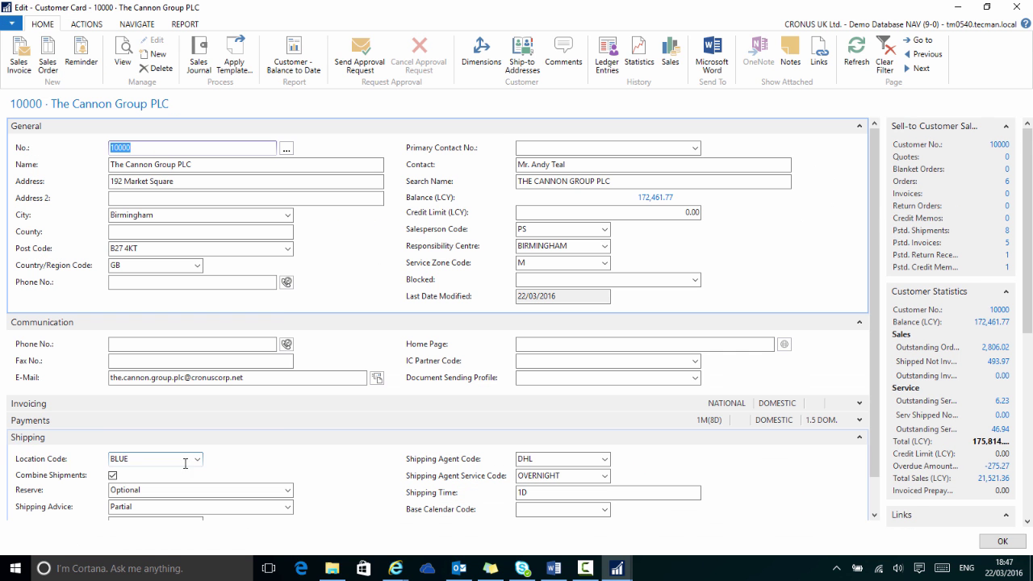
{"action": "left_click", "coordinate": [197, 459]}
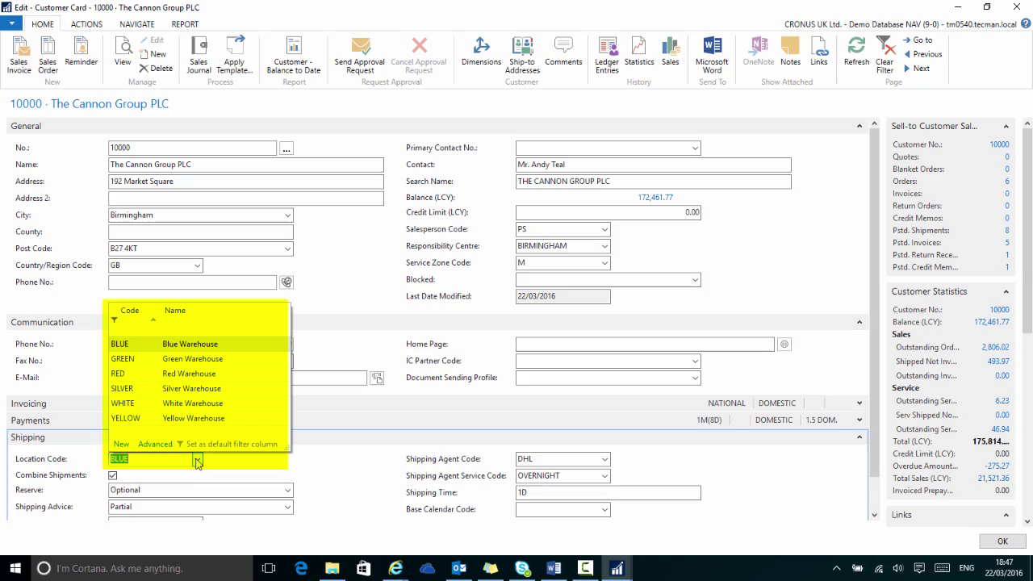
{"action": "left_click", "coordinate": [121, 374]}
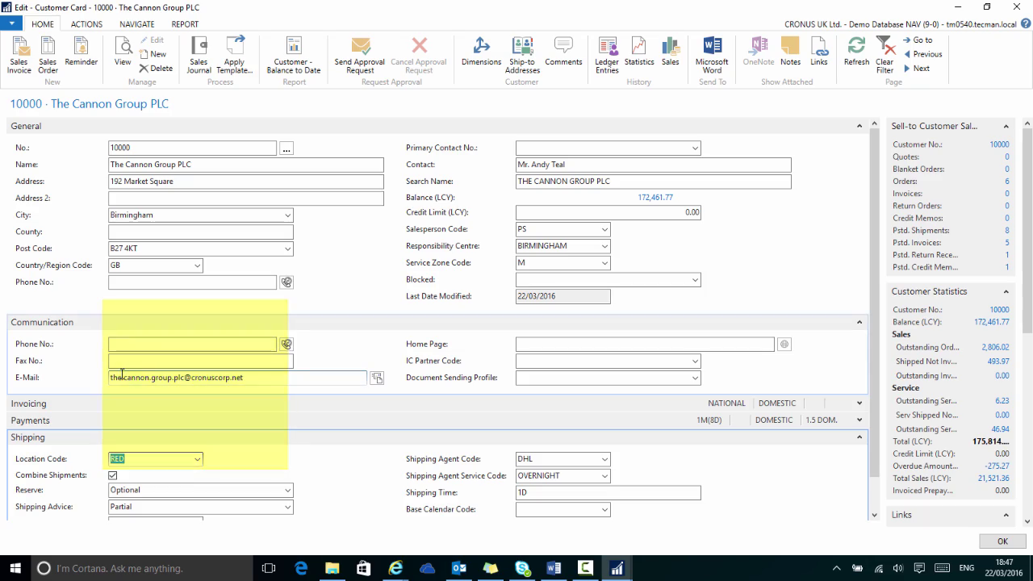
{"action": "key", "text": "Escape"}
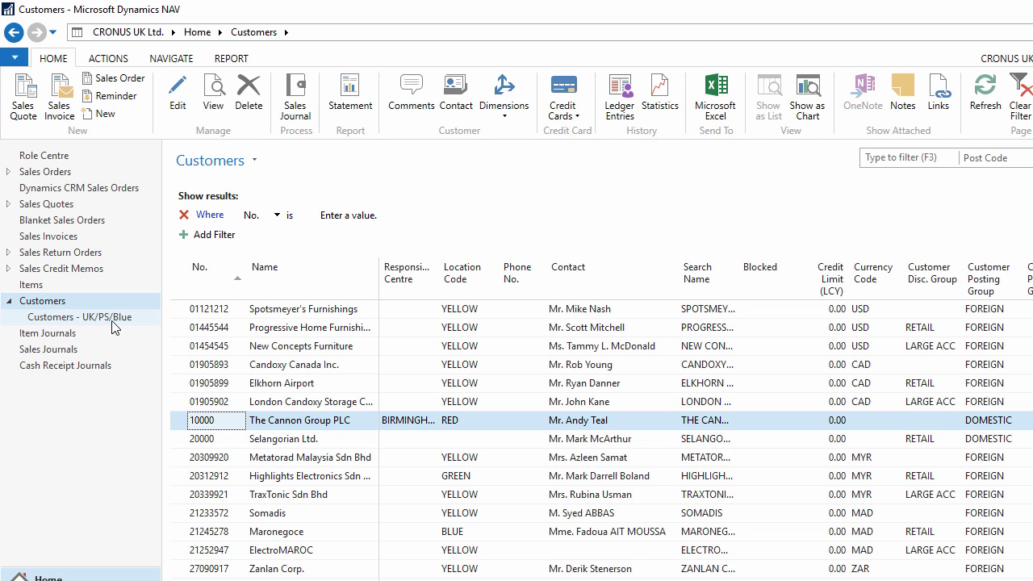
{"action": "left_click", "coordinate": [126, 318]}
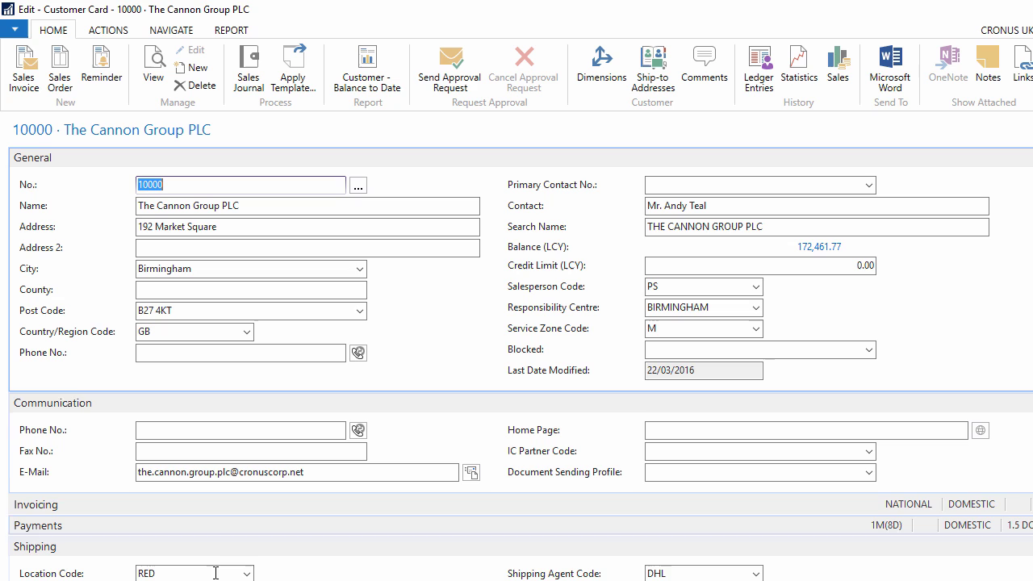
Step: Set Location Code BLUE on The Cannon Group PLC and Selangorian Ltd., then recheck the UK/PS/Blue view
{"action": "left_click", "coordinate": [248, 574]}
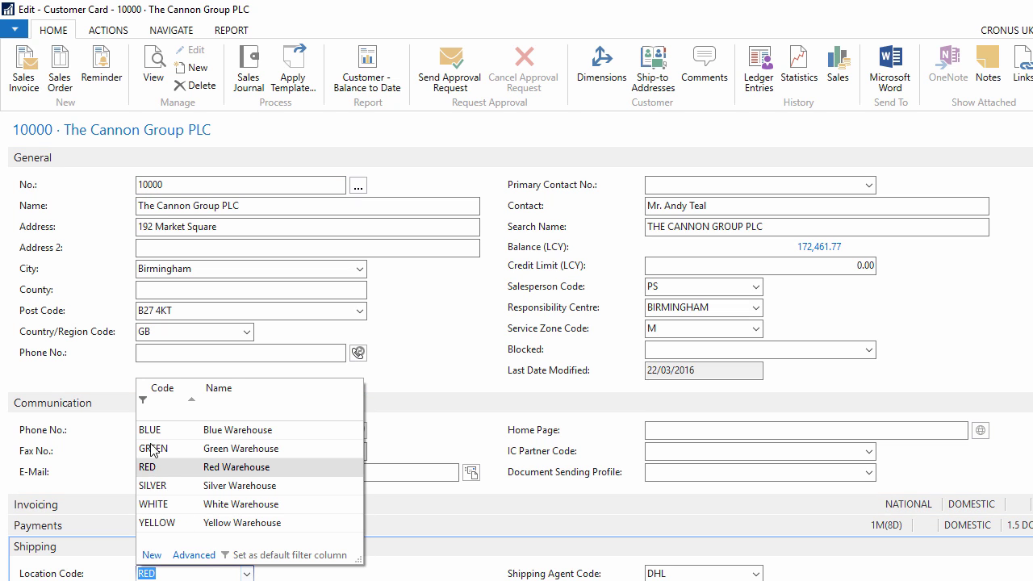
{"action": "left_click", "coordinate": [151, 431]}
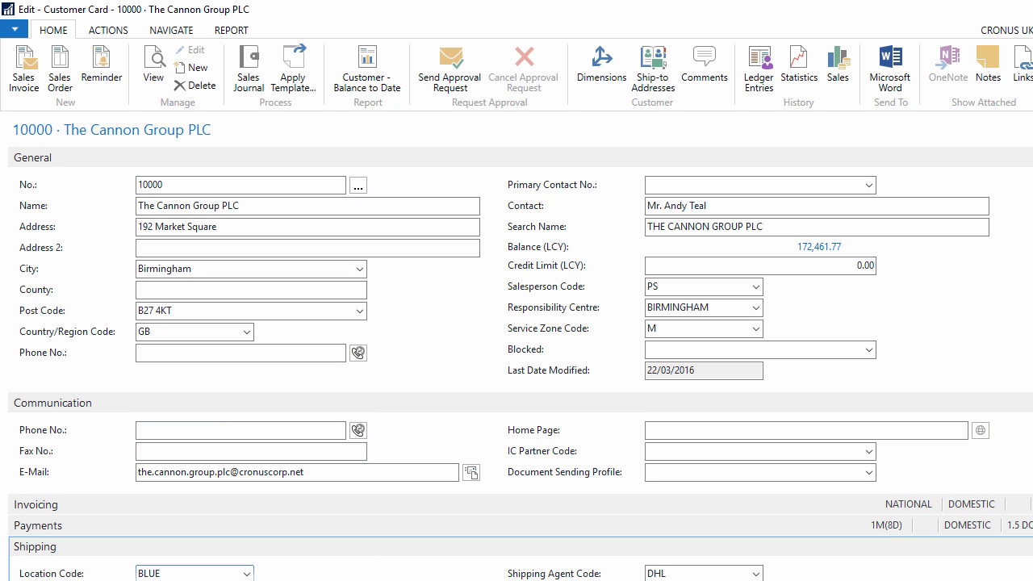
{"action": "key", "text": "Escape"}
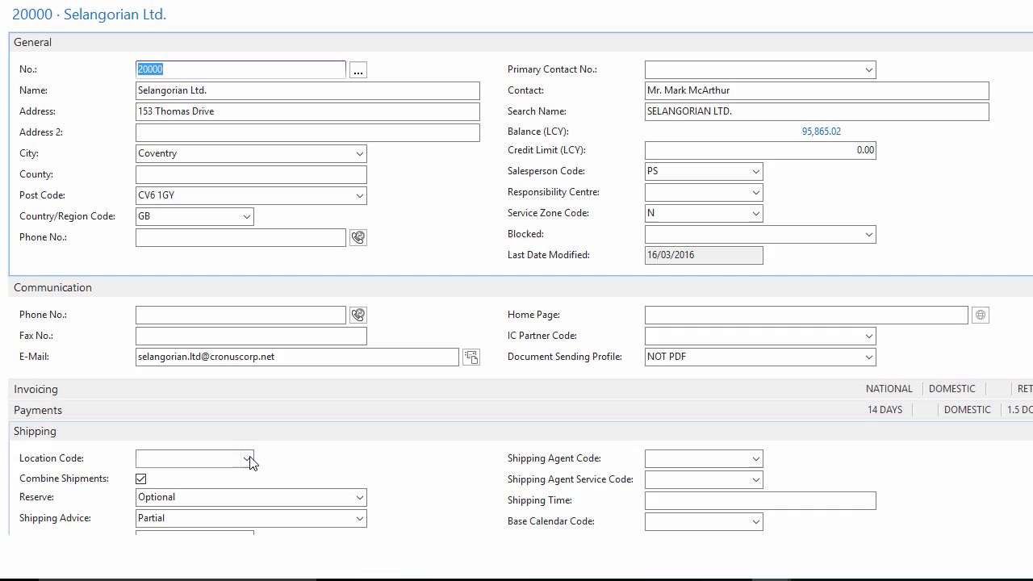
{"action": "left_click", "coordinate": [247, 458]}
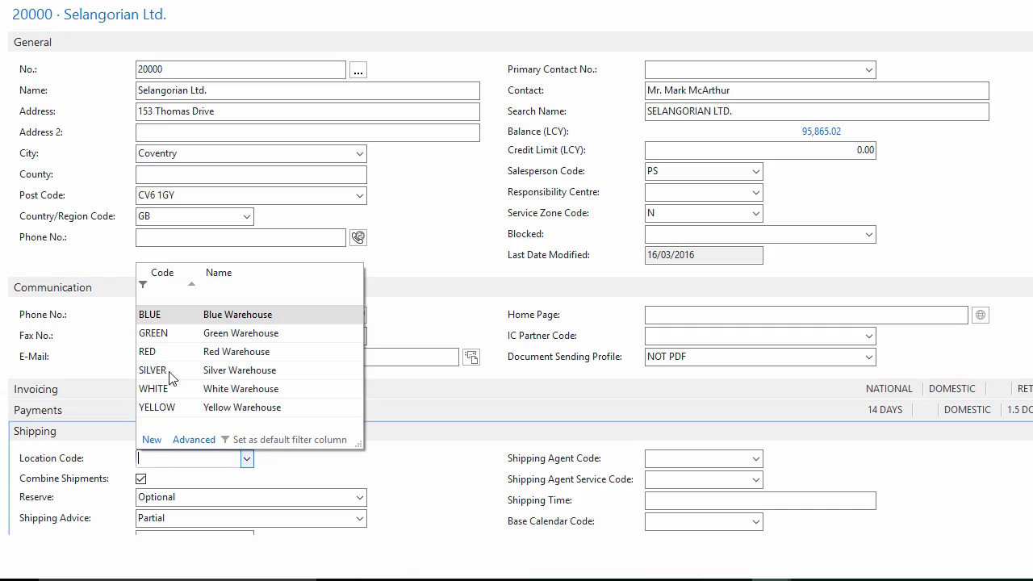
{"action": "left_click", "coordinate": [153, 314]}
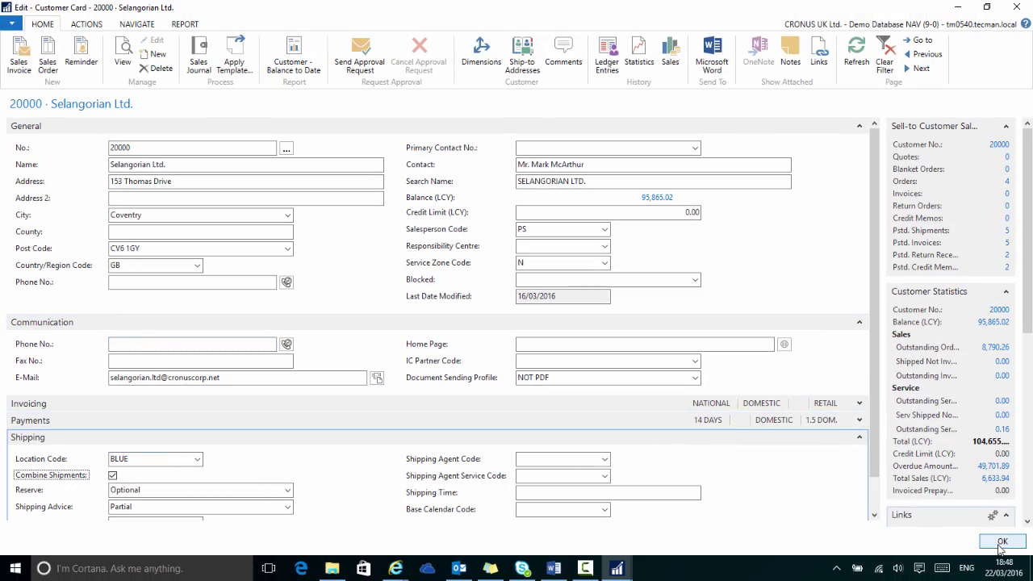
{"action": "left_click", "coordinate": [1021, 544]}
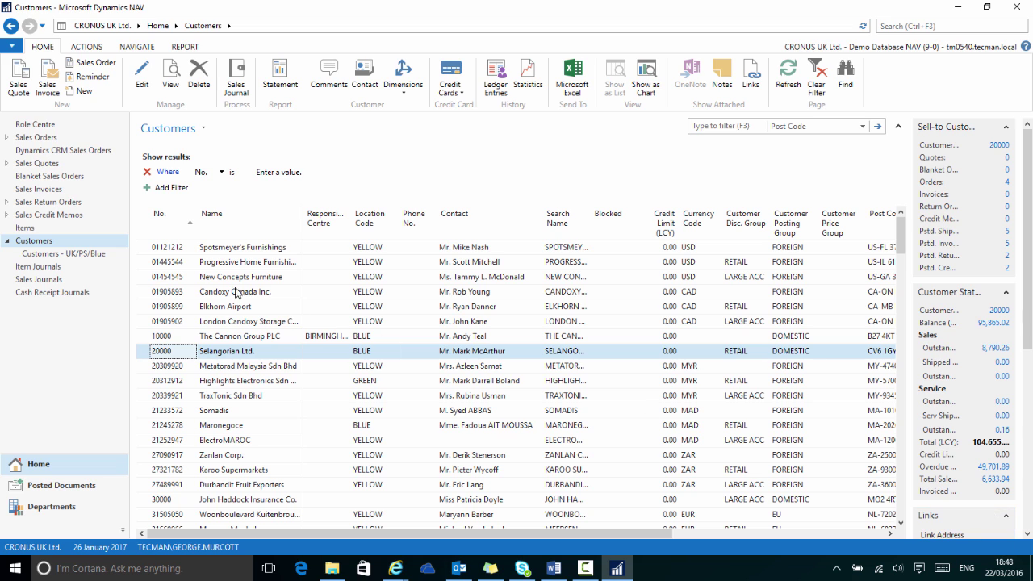
{"action": "left_click", "coordinate": [89, 256]}
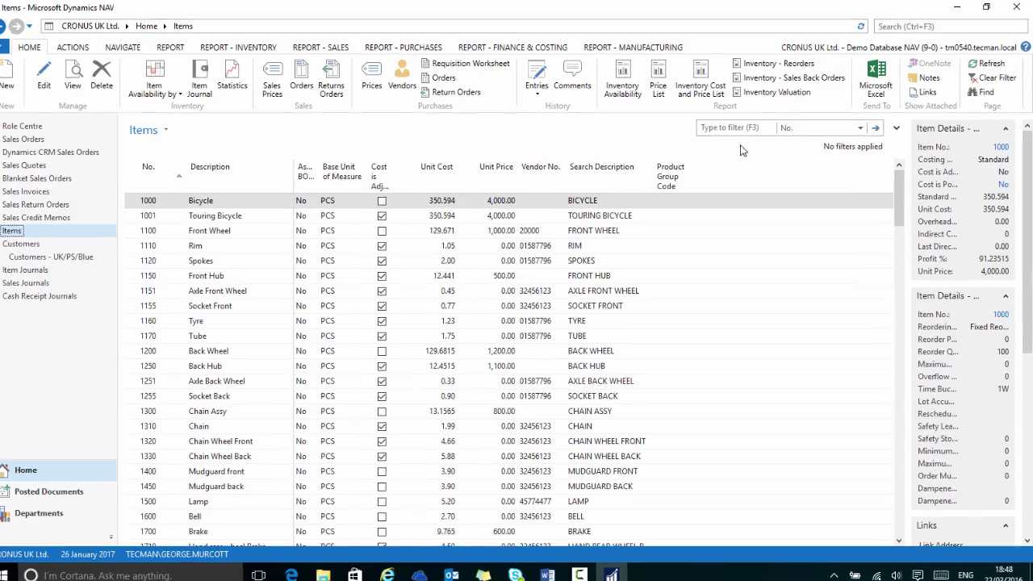
Step: Filter the Items list to item numbers matching 8*
{"action": "left_click", "coordinate": [751, 127]}
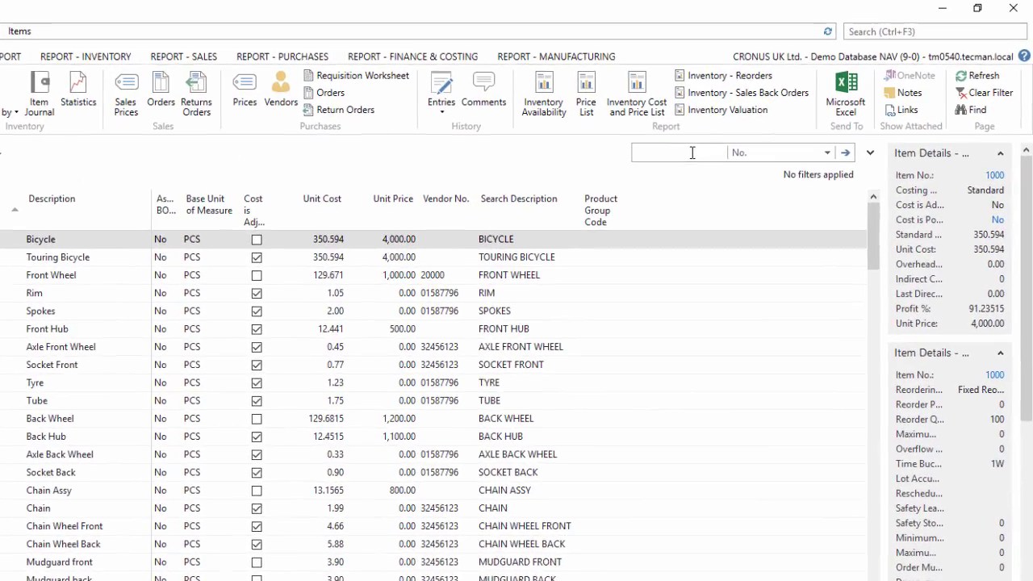
{"action": "type", "text": "8*"}
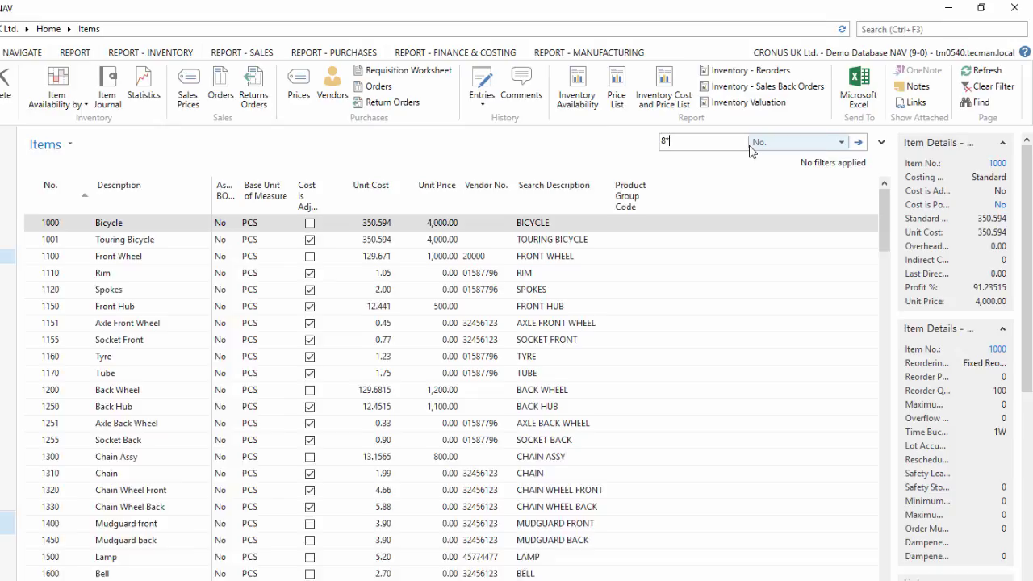
{"action": "key", "text": "Return"}
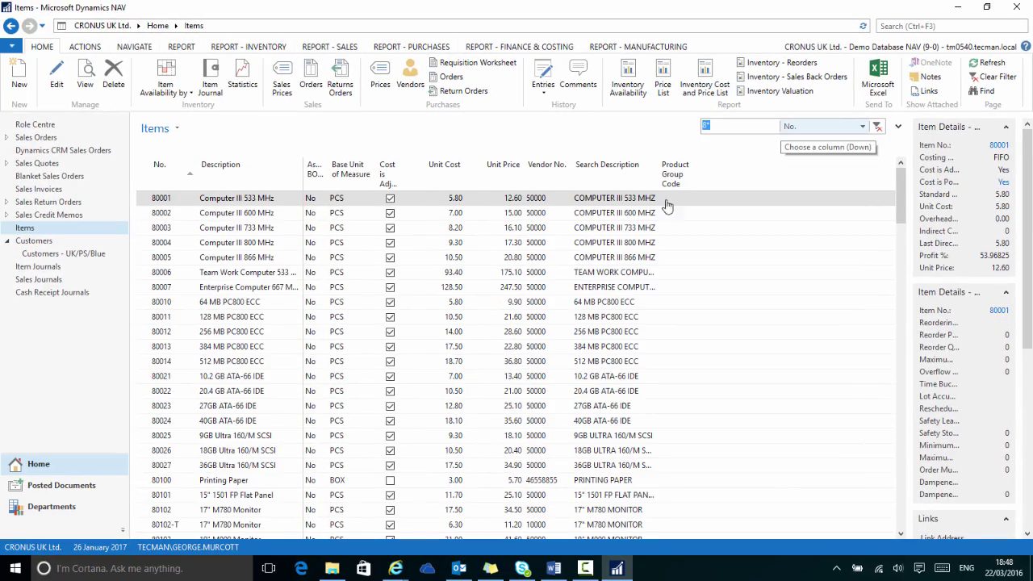
{"action": "scroll", "coordinate": [220, 255], "scroll_direction": "down", "scroll_amount": 4}
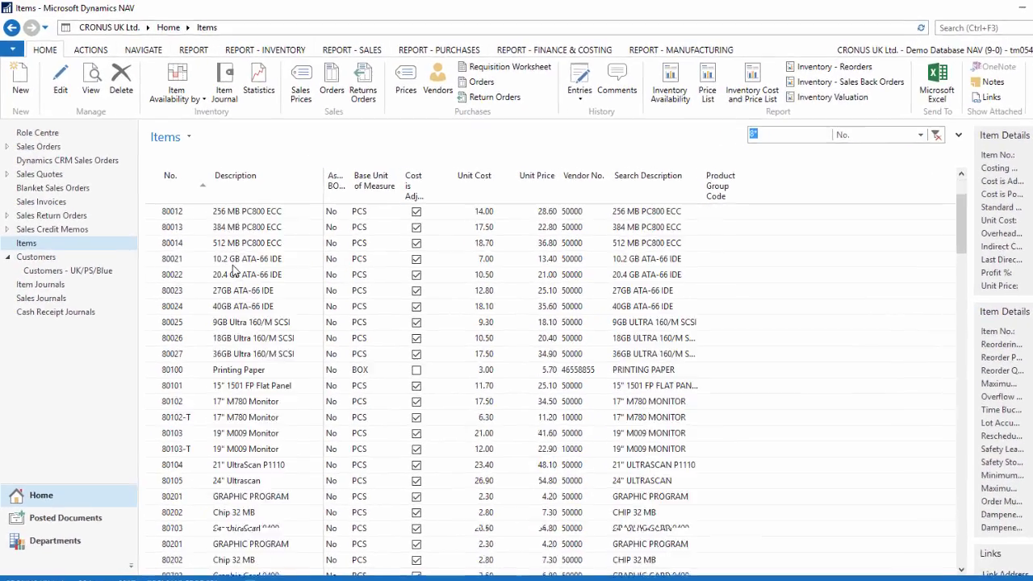
{"action": "scroll", "coordinate": [234, 272], "scroll_direction": "down", "scroll_amount": 9}
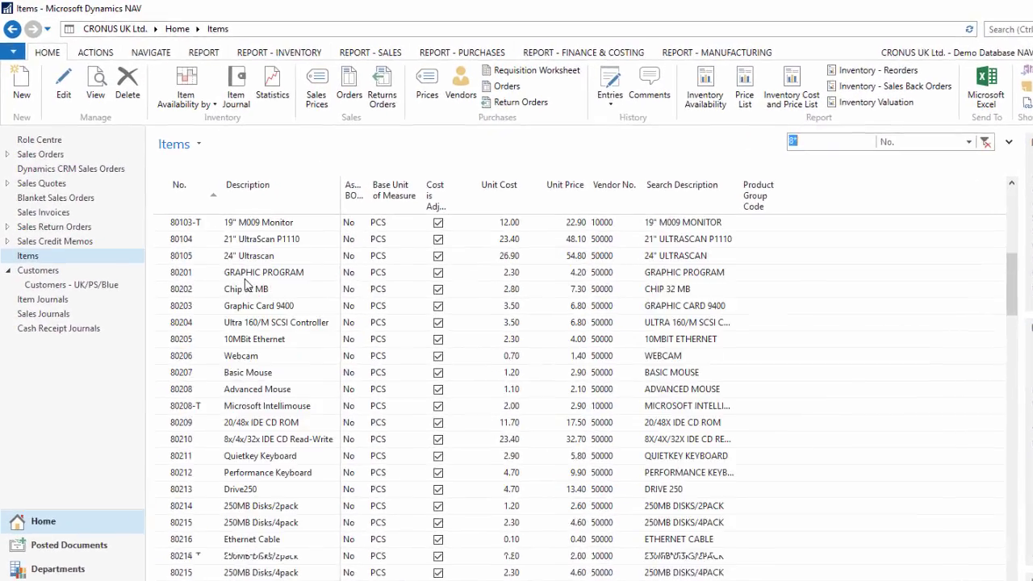
{"action": "scroll", "coordinate": [234, 272], "scroll_direction": "up", "scroll_amount": 8}
{"action": "scroll", "coordinate": [275, 315], "scroll_direction": "up", "scroll_amount": 6}
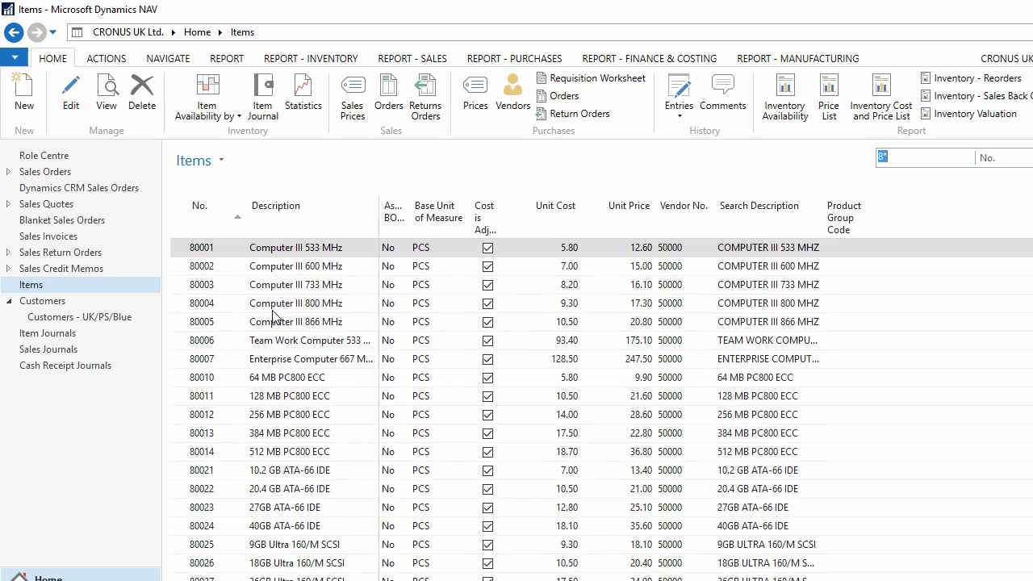
Step: Add an advanced filter keeping only items whose Assembly BOM is No
{"action": "left_click", "coordinate": [221, 160]}
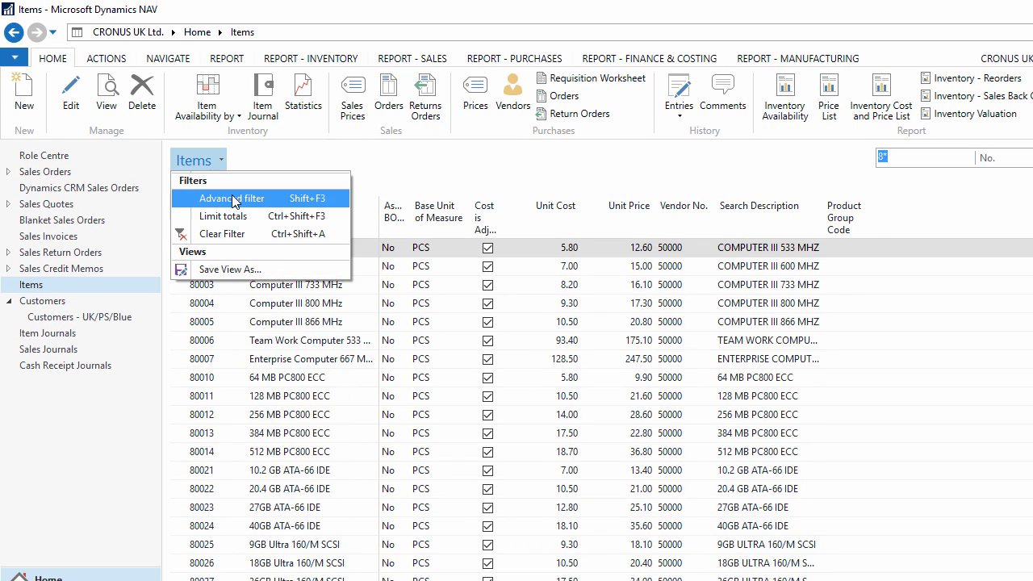
{"action": "left_click", "coordinate": [231, 198]}
{"action": "left_click", "coordinate": [276, 214]}
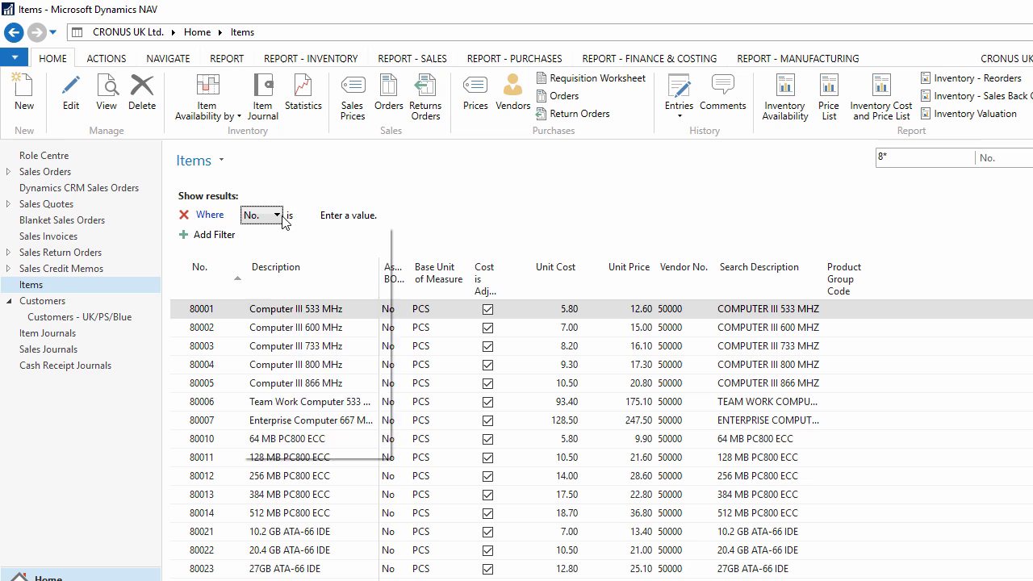
{"action": "left_click", "coordinate": [290, 323]}
{"action": "left_click", "coordinate": [412, 215]}
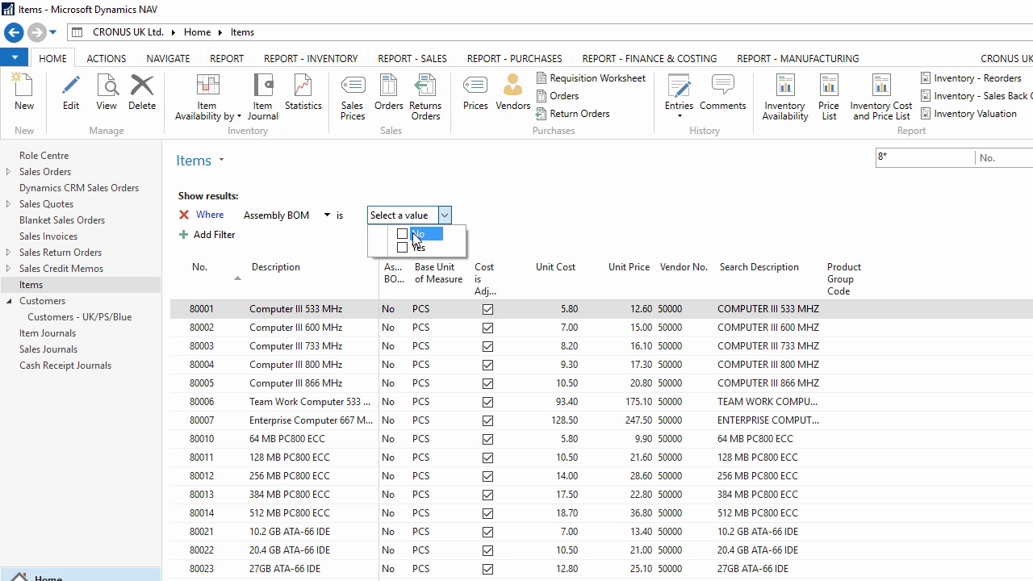
{"action": "left_click", "coordinate": [416, 234]}
Step: Add a Unit Price >50.00 filter condition and start saving the list as a view
{"action": "left_click", "coordinate": [209, 235]}
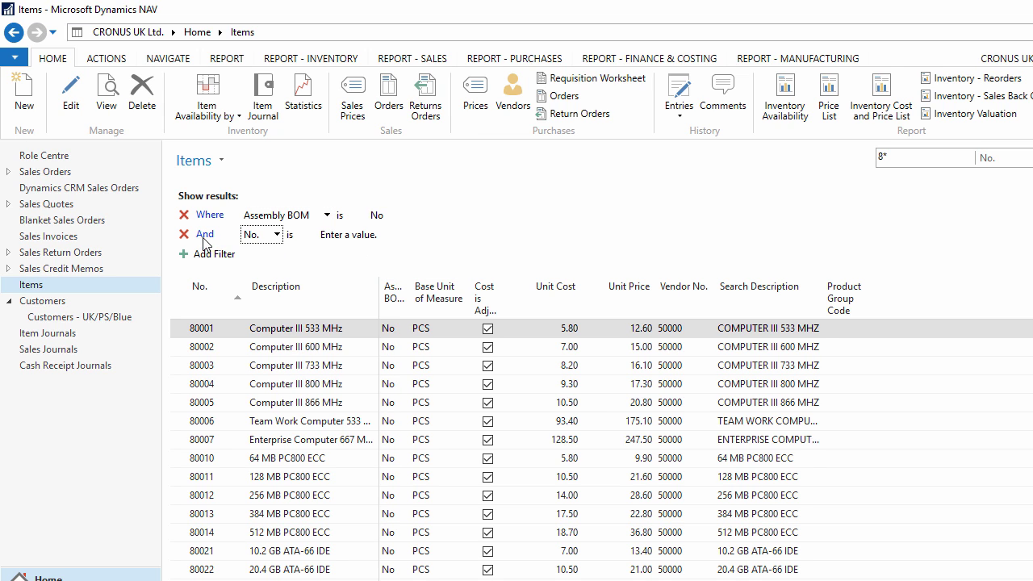
{"action": "left_click", "coordinate": [279, 238]}
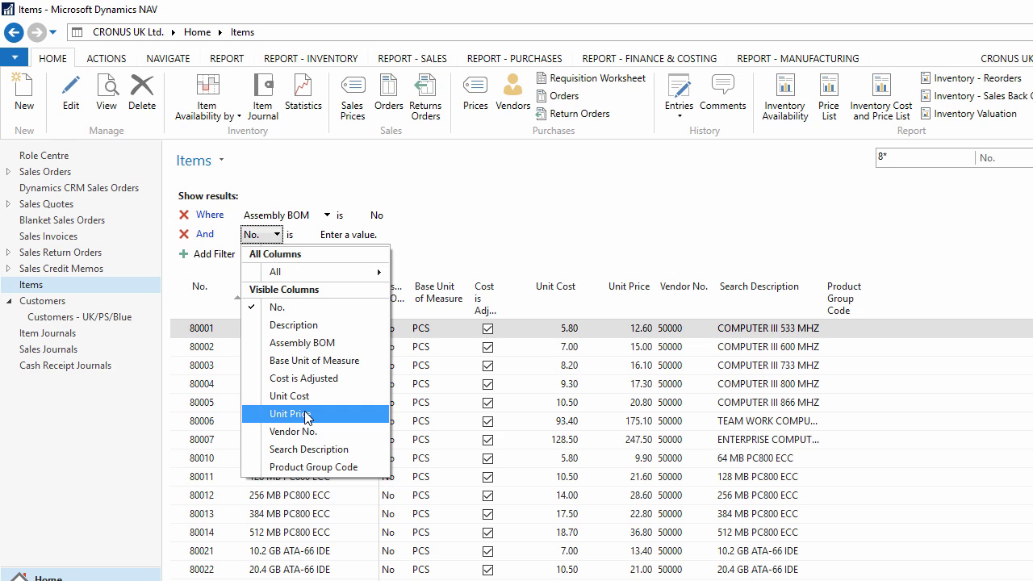
{"action": "left_click", "coordinate": [305, 415]}
{"action": "left_click", "coordinate": [377, 235]}
{"action": "type", "text": ">"}
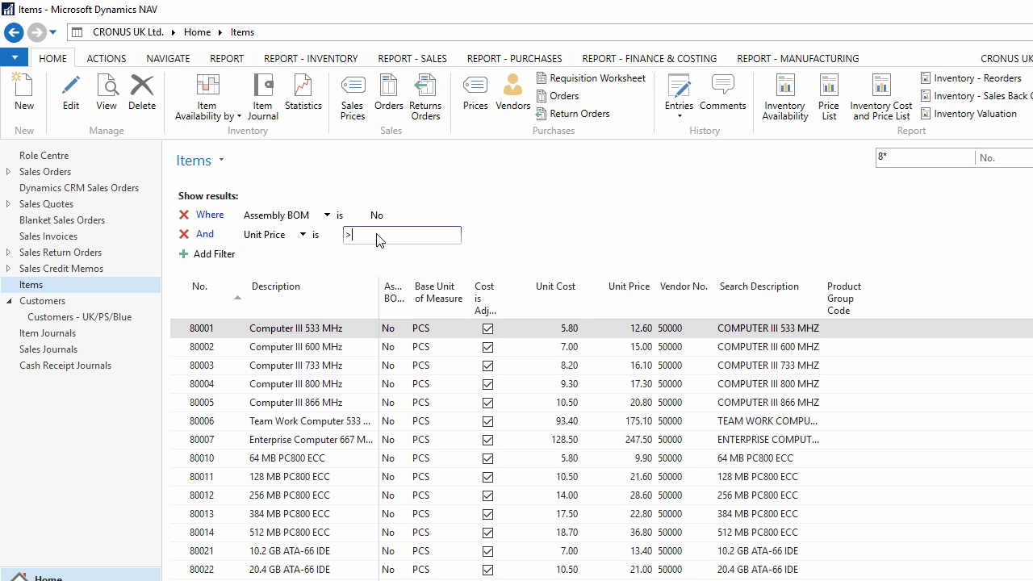
{"action": "type", "text": "50.00"}
{"action": "key", "text": "Return"}
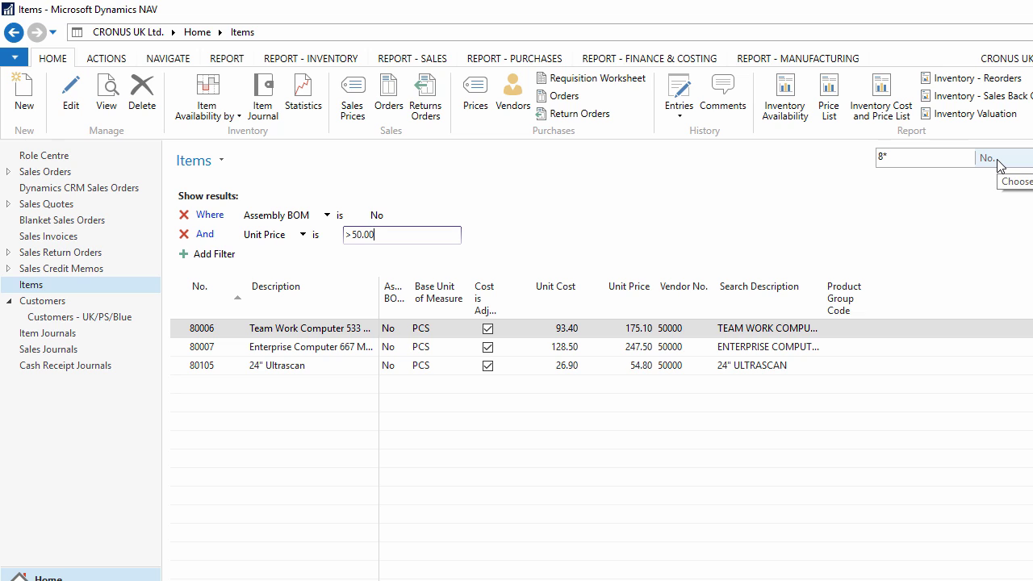
{"action": "left_click", "coordinate": [219, 161]}
{"action": "left_click", "coordinate": [234, 269]}
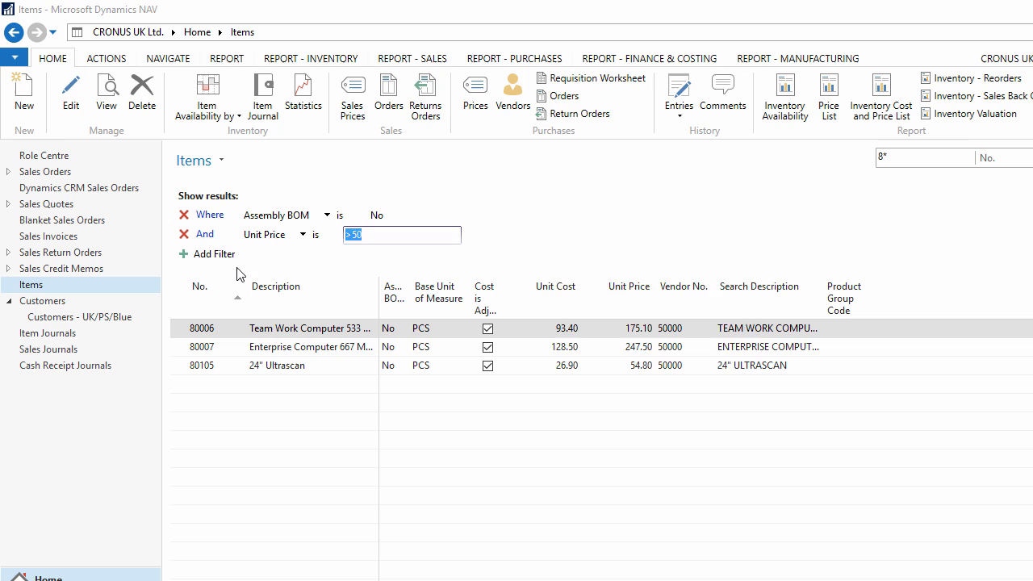
Step: Name the view 'Items - Comp/50+', save it to Home and restart the client
{"action": "left_click", "coordinate": [693, 348]}
{"action": "key", "text": "BackSpace"}
{"action": "key", "text": "BackSpace"}
{"action": "key", "text": "BackSpace"}
{"action": "key", "text": "BackSpace"}
{"action": "key", "text": "BackSpace"}
{"action": "key", "text": "BackSpace"}
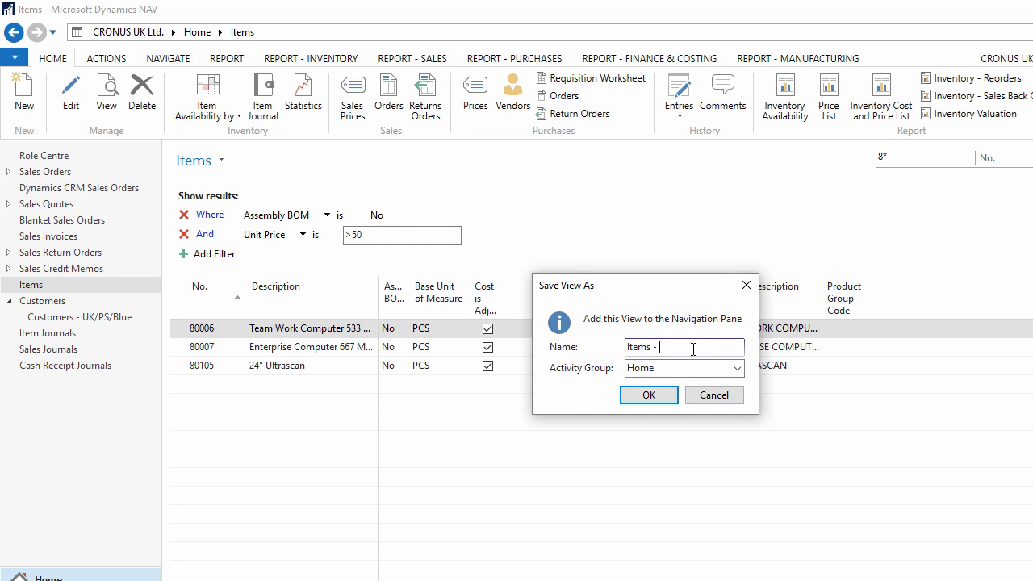
{"action": "type", "text": "Comp/50+"}
{"action": "left_click", "coordinate": [648, 395]}
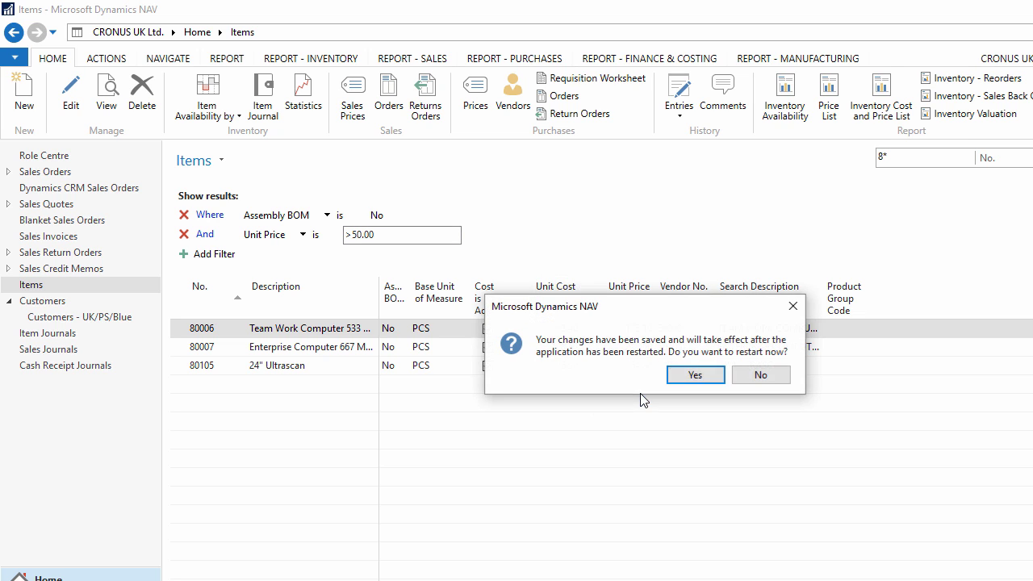
{"action": "left_click", "coordinate": [694, 376]}
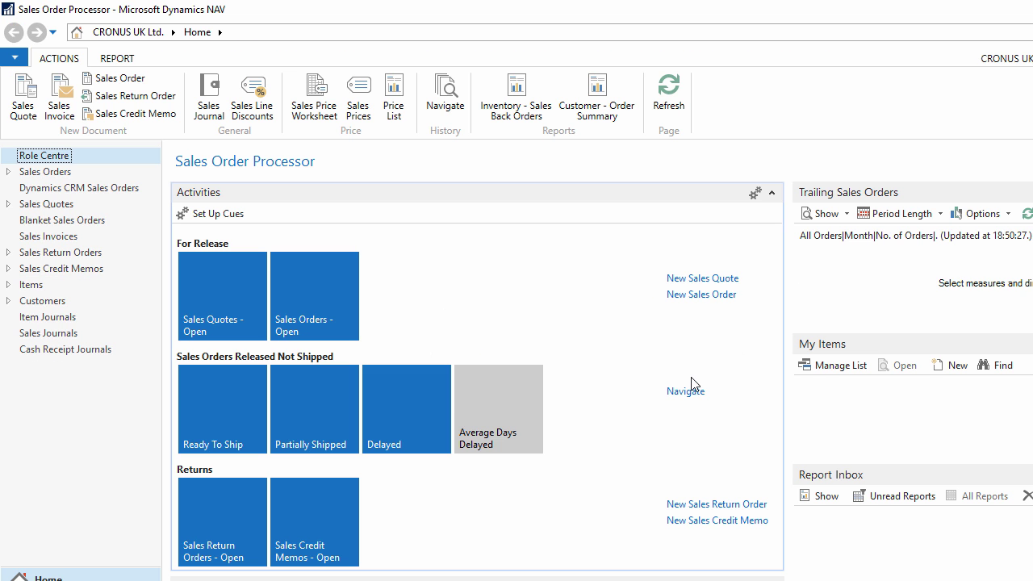
Step: Open Items - Comp/50+ from the expanded Items group in the navigation pane
{"action": "left_click", "coordinate": [7, 304]}
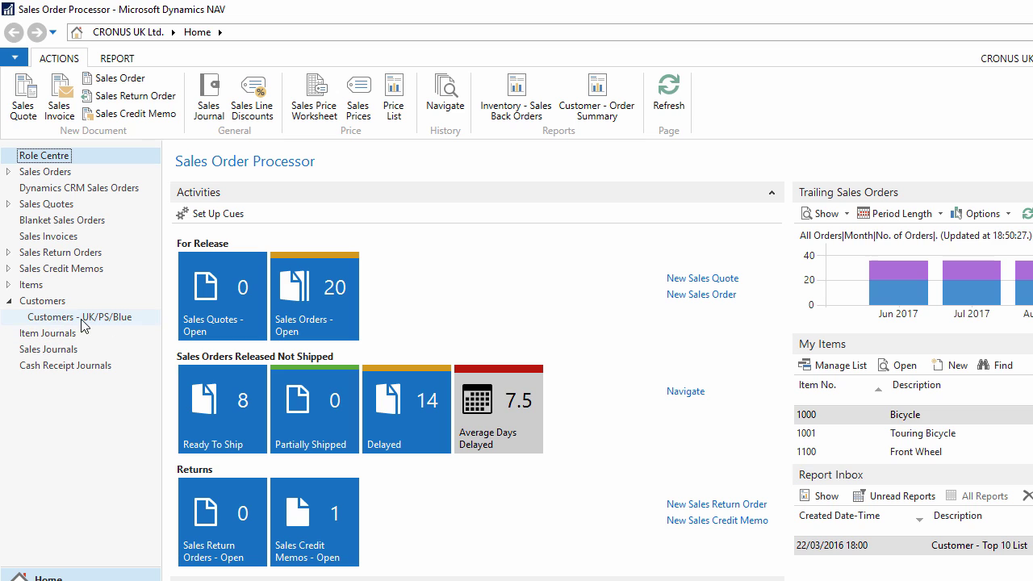
{"action": "left_click", "coordinate": [7, 285]}
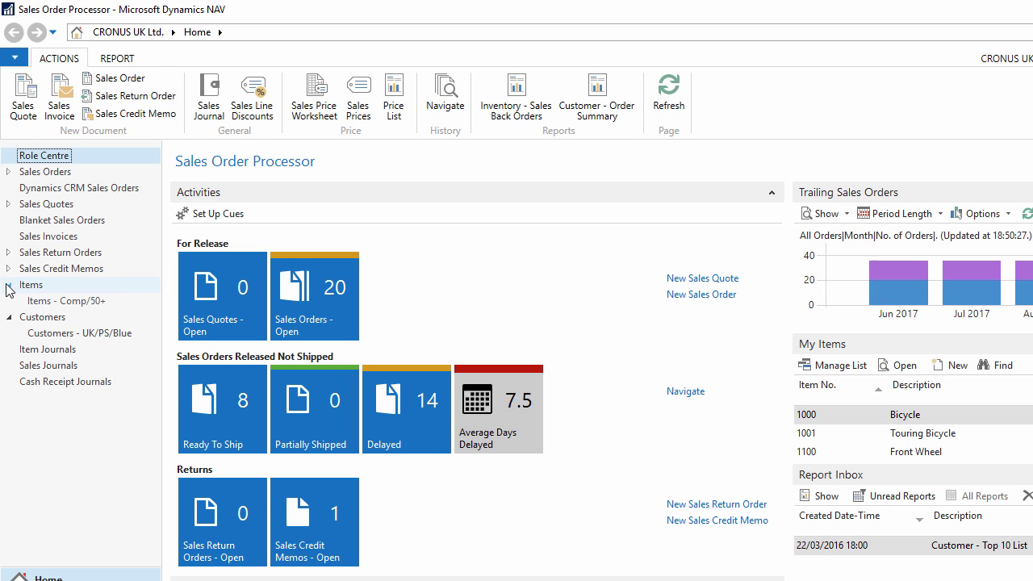
{"action": "left_click", "coordinate": [71, 303]}
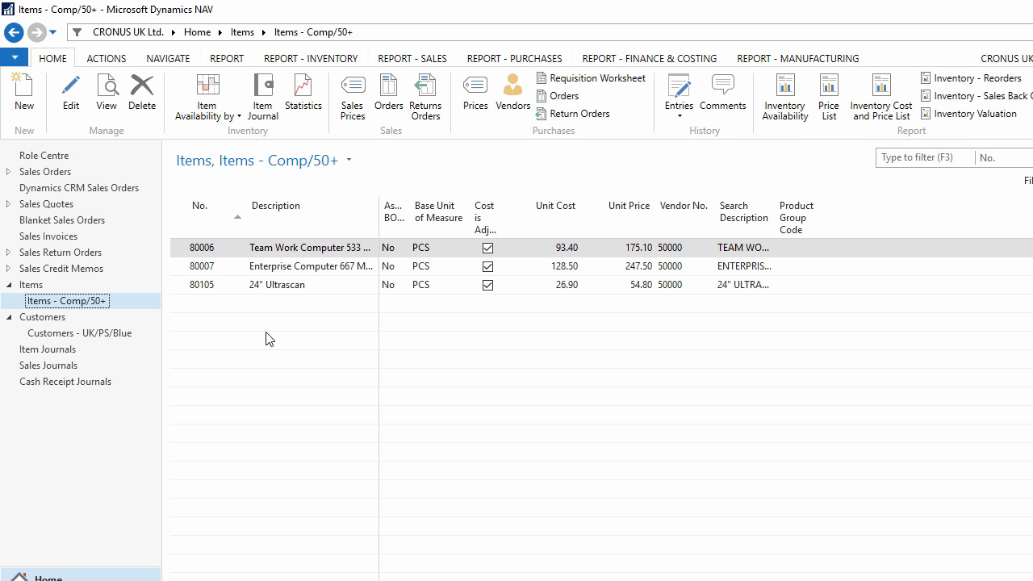
Step: In Customise Navigation Pane, remove both saved views from Lists, confirm, and restart the client
{"action": "right_click", "coordinate": [72, 307]}
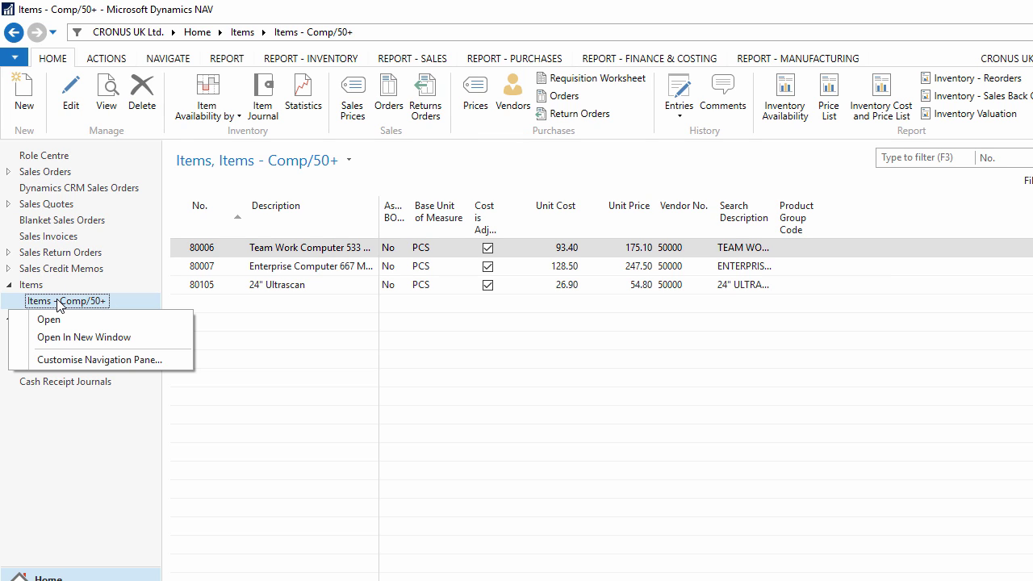
{"action": "left_click", "coordinate": [61, 359]}
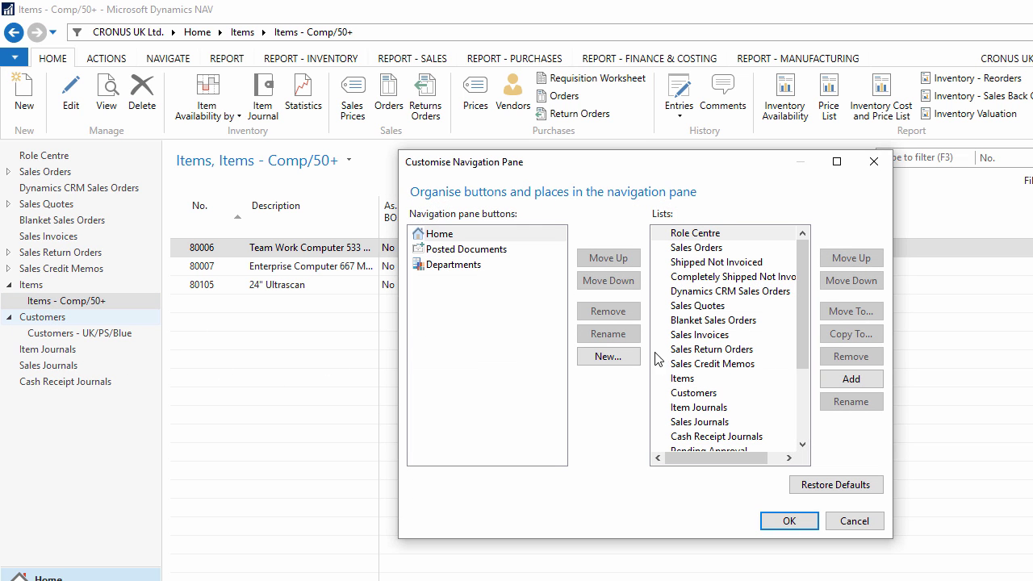
{"action": "left_click_drag", "start_coordinate": [806, 343], "coordinate": [815, 376]}
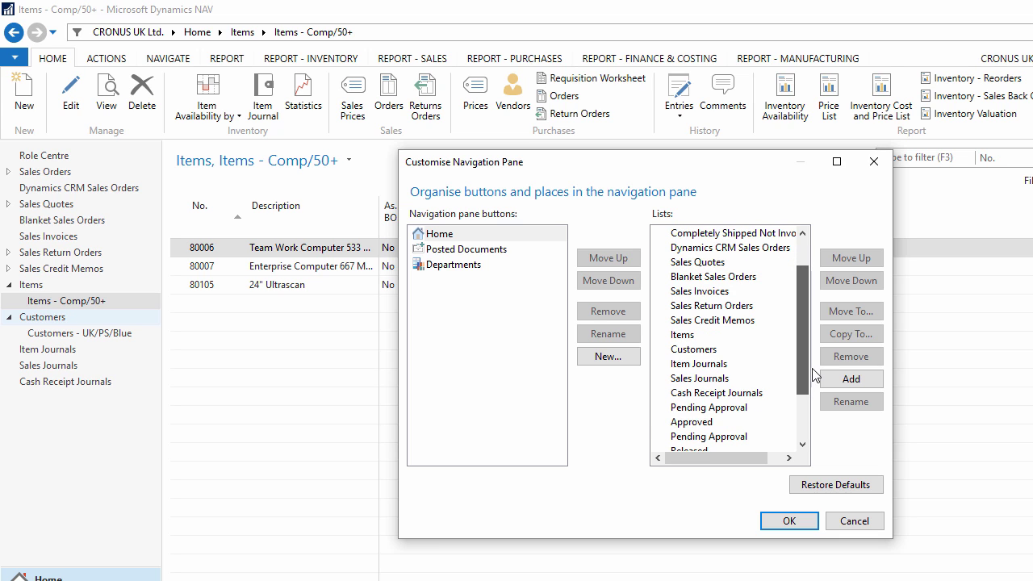
{"action": "scroll", "coordinate": [740, 421], "scroll_direction": "down", "scroll_amount": 2}
{"action": "left_click", "coordinate": [740, 422]}
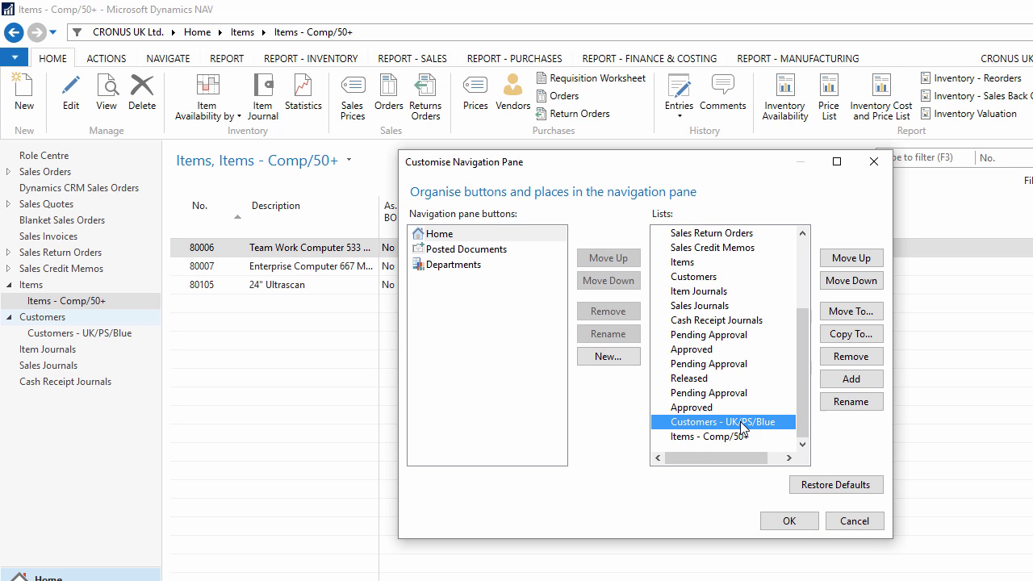
{"action": "left_click", "coordinate": [850, 359]}
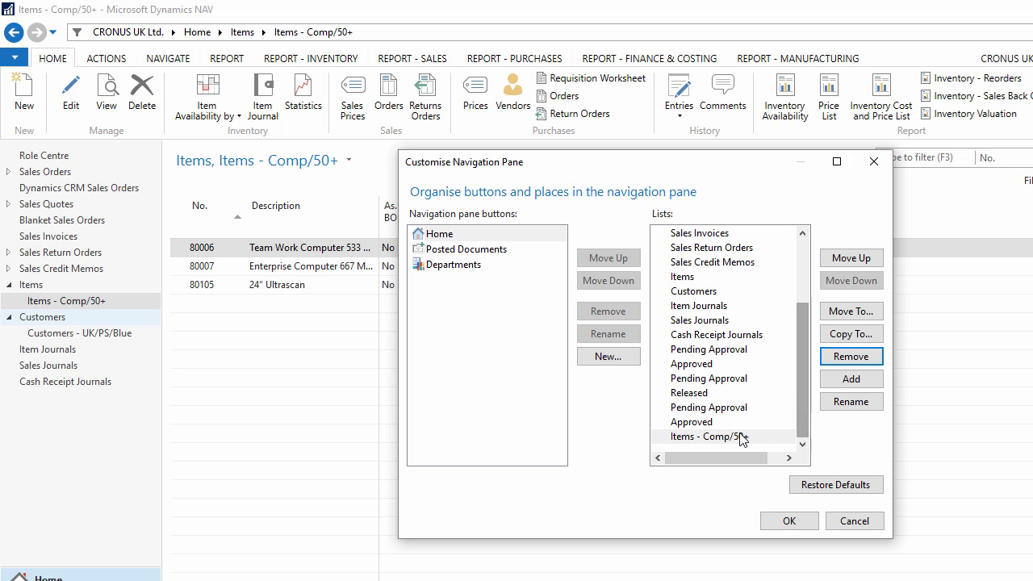
{"action": "left_click", "coordinate": [743, 438]}
{"action": "left_click", "coordinate": [844, 359]}
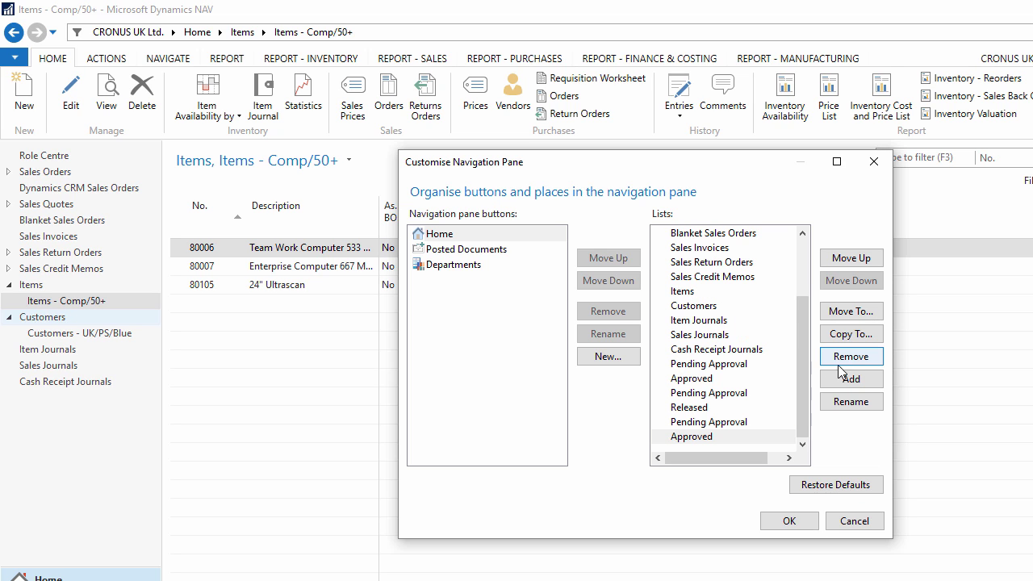
{"action": "left_click", "coordinate": [785, 520]}
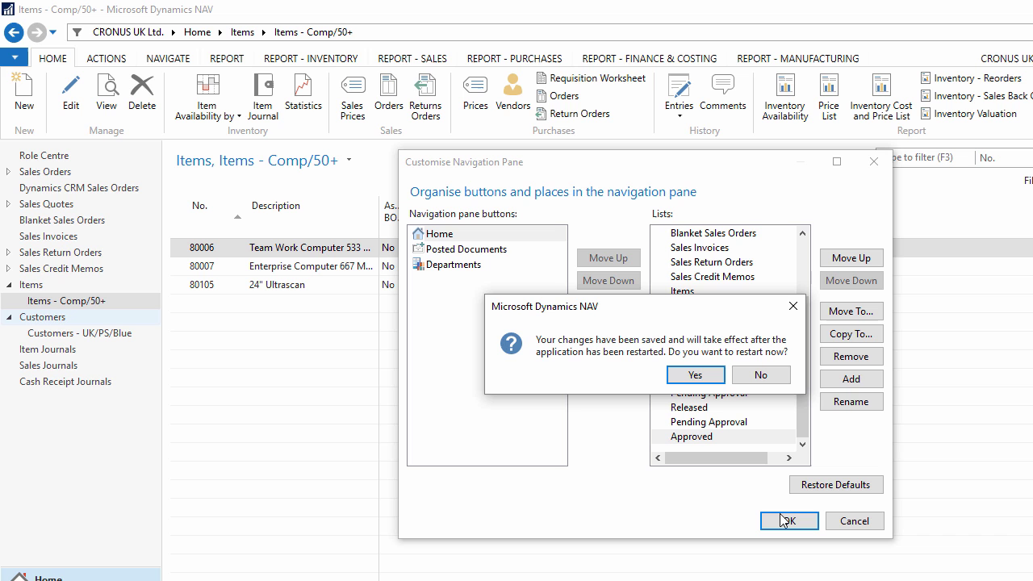
{"action": "left_click", "coordinate": [717, 376]}
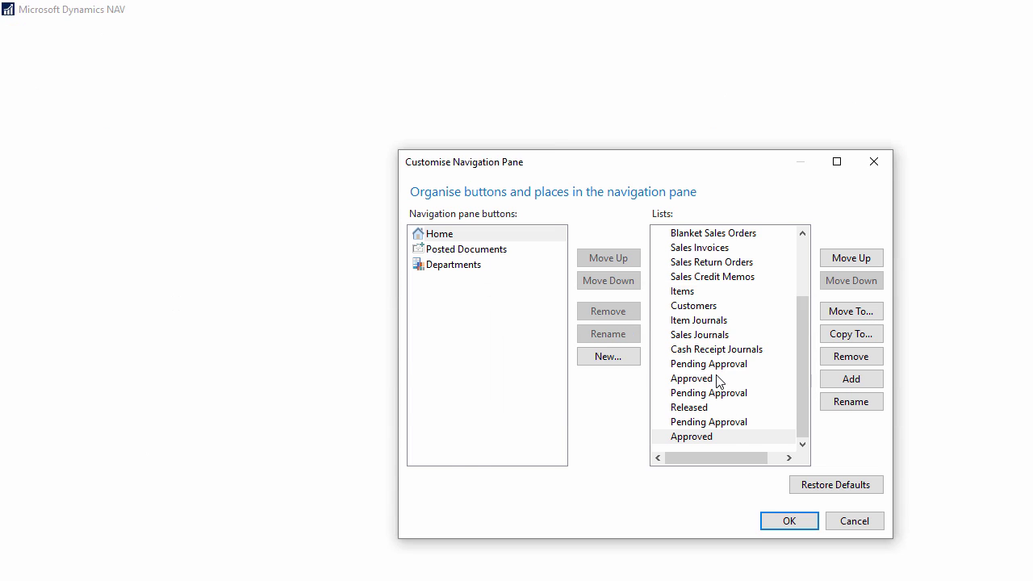